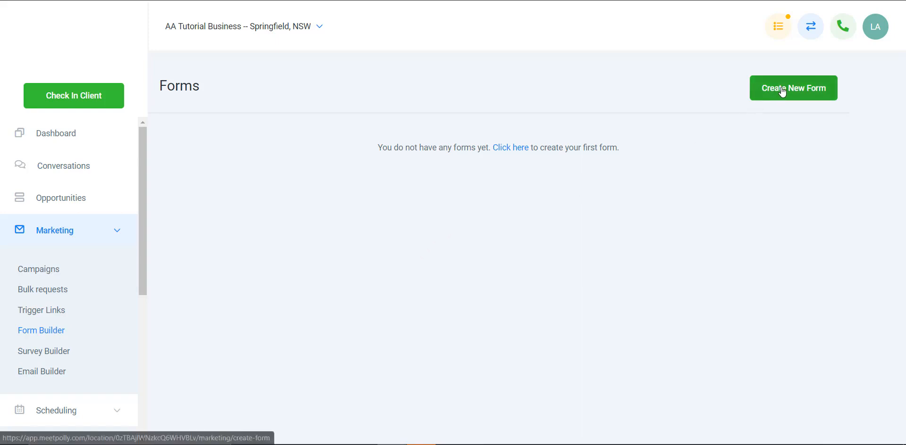
- Create a new form and turn off its agency branding
click(800, 94)
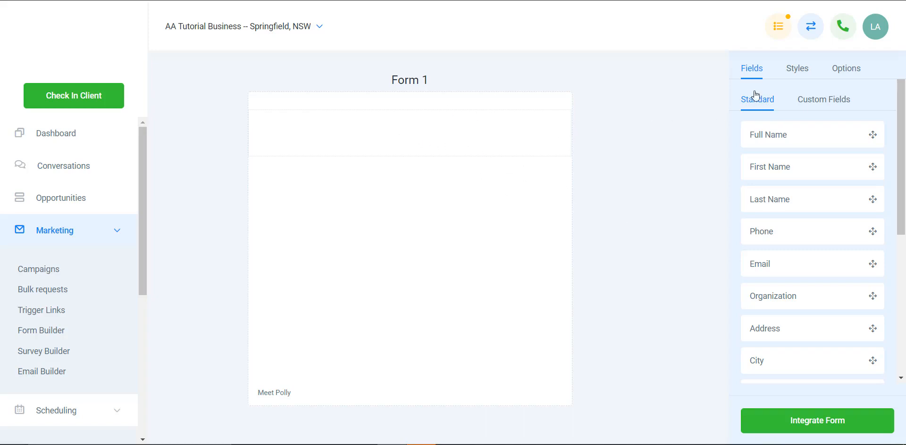
click(796, 71)
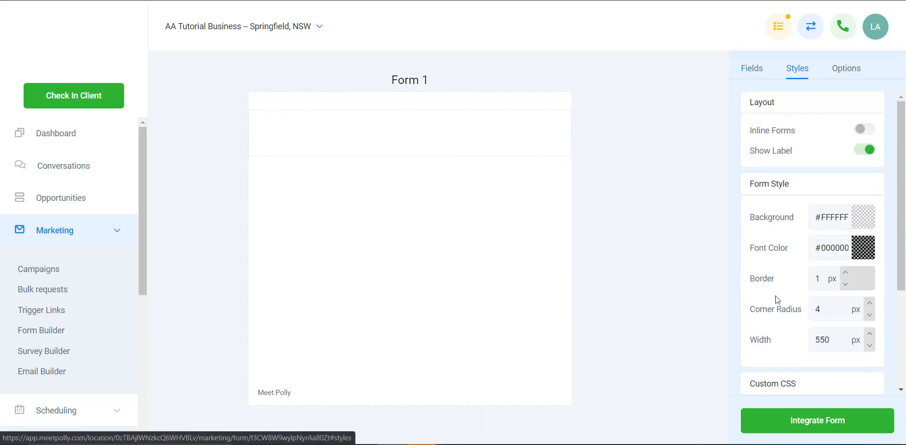
scroll(787, 354, down, 3)
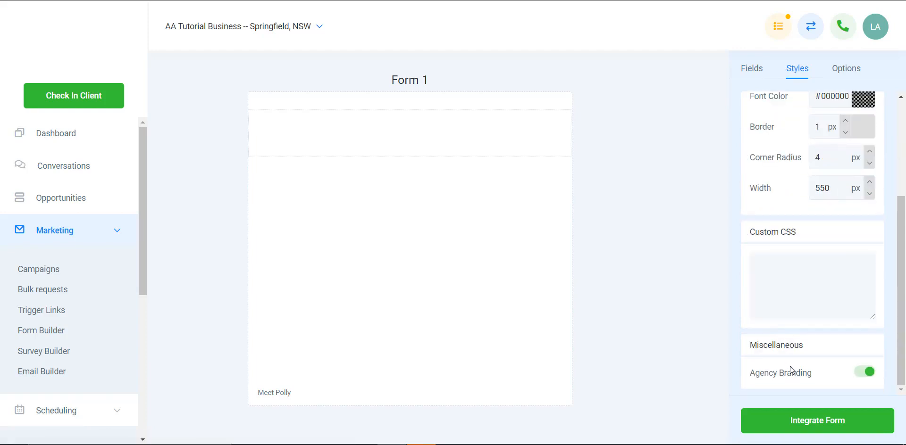
click(863, 374)
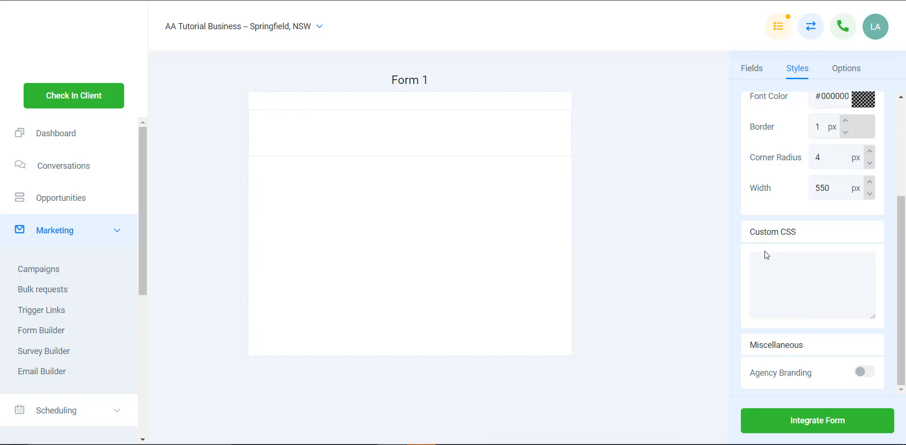
- Examine the standard fields available for the form and the custom fields section
scroll(765, 251, up, 3)
click(751, 68)
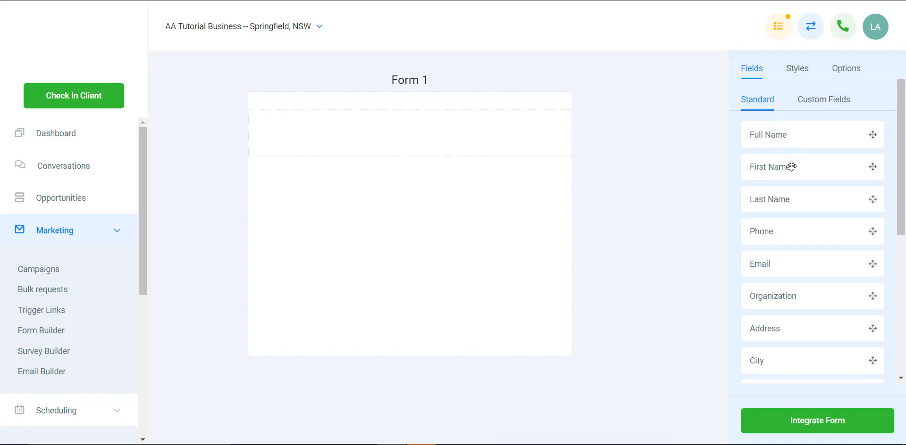
scroll(801, 255, down, 6)
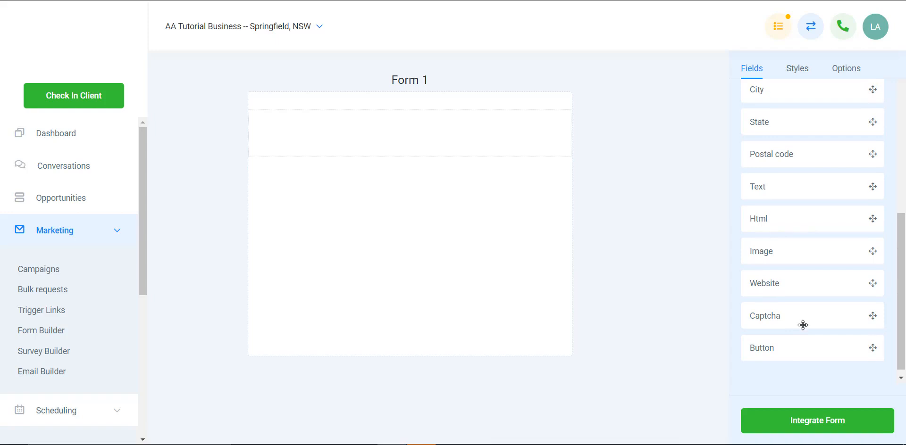
scroll(803, 325, up, 5)
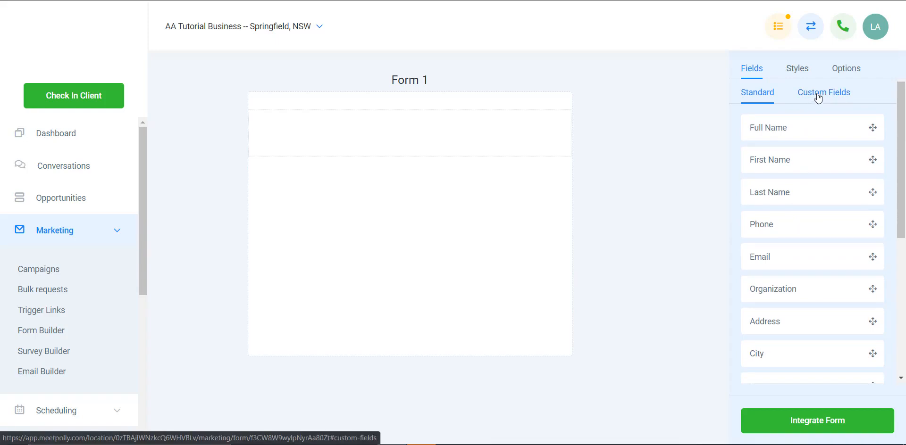
click(818, 97)
click(766, 94)
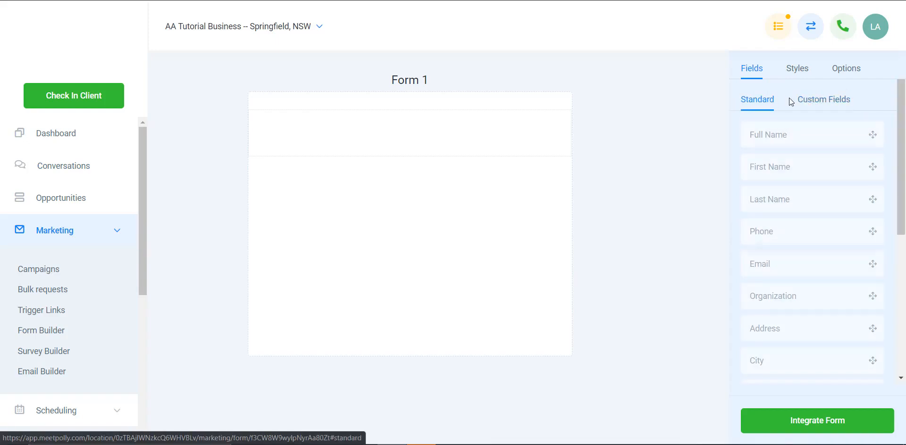
click(810, 100)
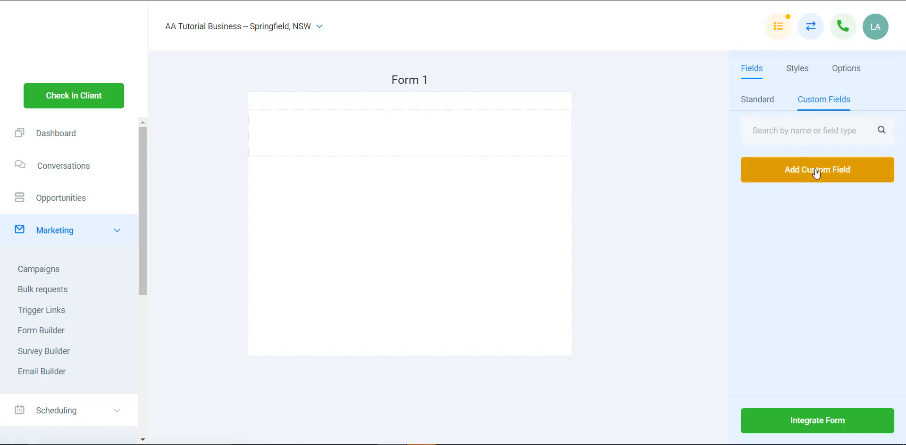
click(758, 101)
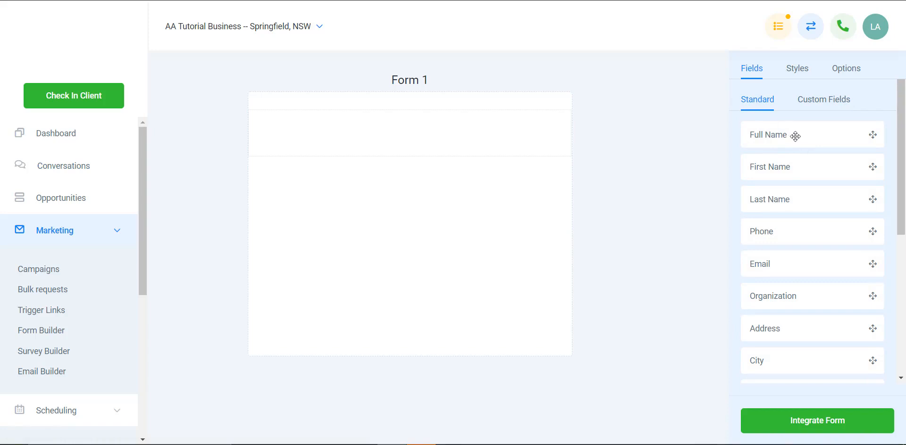
- Add the standard Full Name, Email and Phone fields to the form in that order
drag(793, 137, 441, 137)
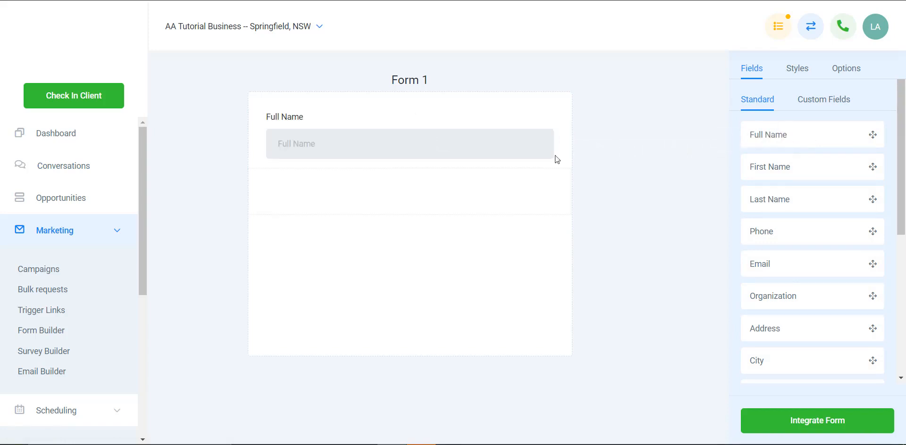
drag(783, 264, 412, 177)
drag(775, 234, 453, 243)
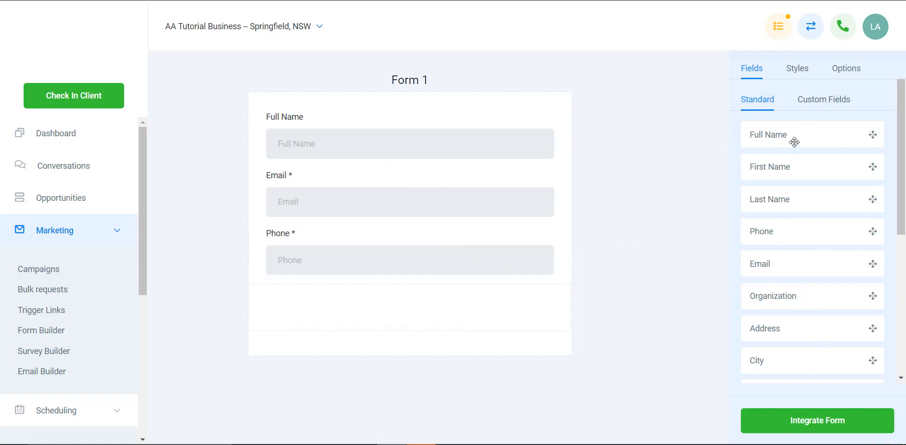
- Start a new custom field of type Text and name it "What are you looking for?"
click(816, 101)
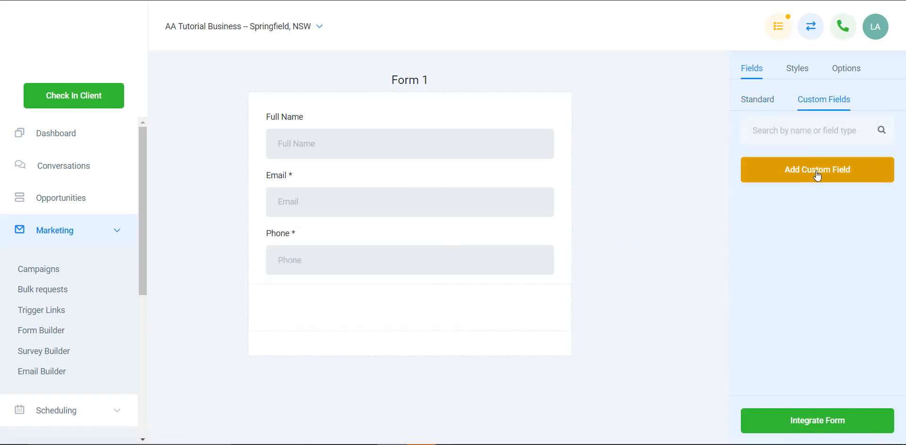
click(813, 171)
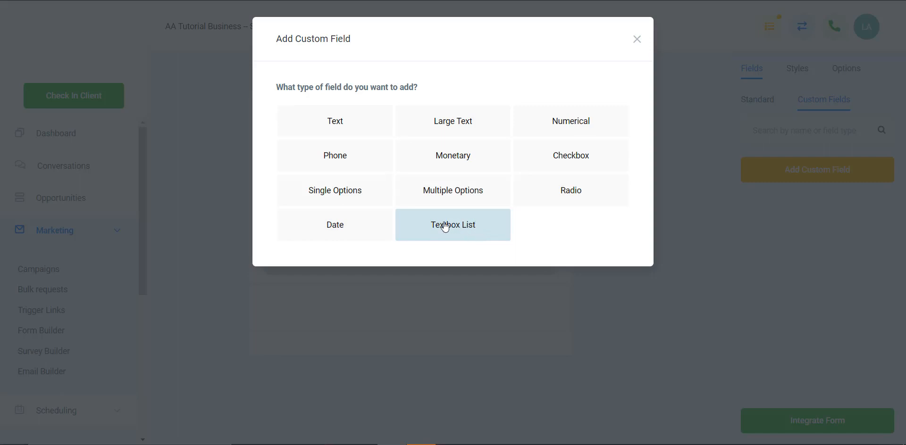
click(341, 124)
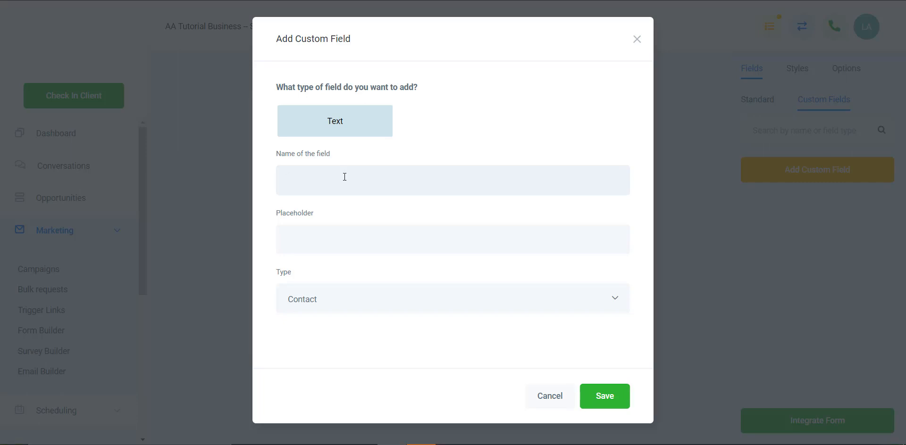
text(What are you looking fro)
key(BackSpace)
key(BackSpace)
text(or?)
- Set the custom field's placeholder to "Type your response here..."
click(373, 248)
text(Enter)
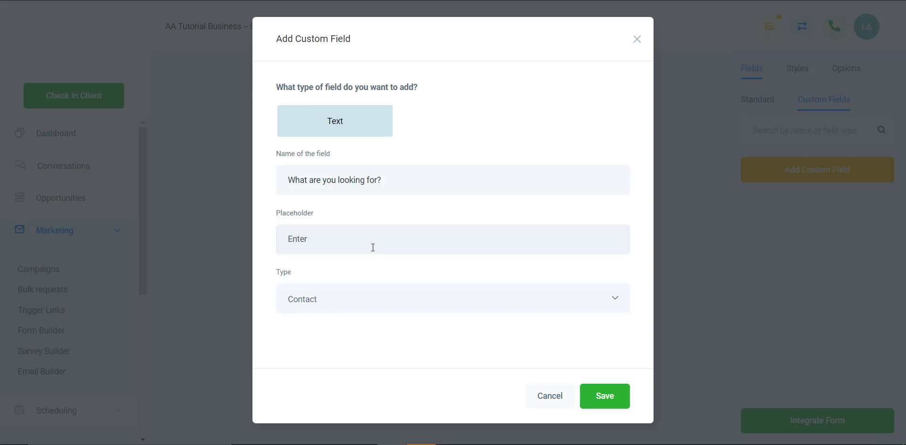
key(BackSpace)
key(BackSpace)
key(BackSpace)
key(BackSpace)
key(BackSpace)
text(Type your response here...)
- Save the custom field with the Contact type and place it below the Phone field on the form
click(404, 299)
click(405, 300)
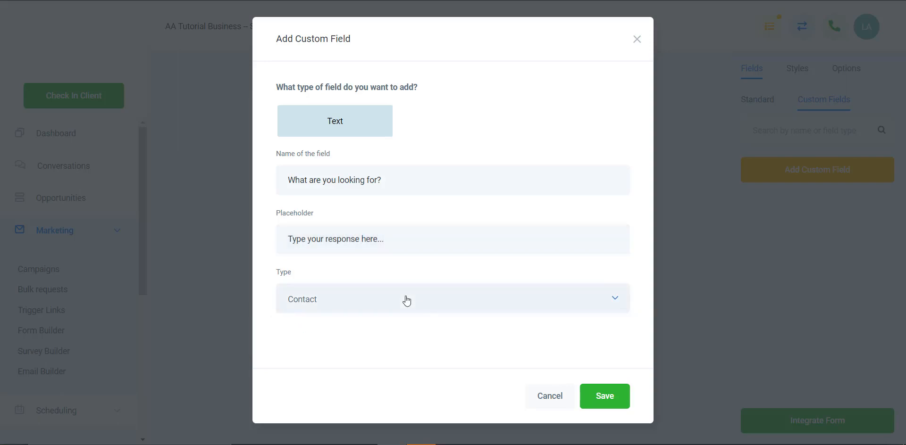
click(600, 397)
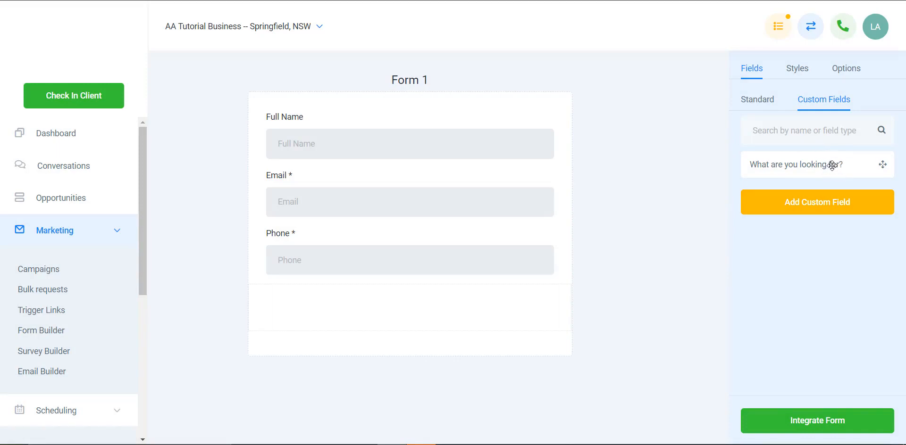
drag(832, 165, 433, 295)
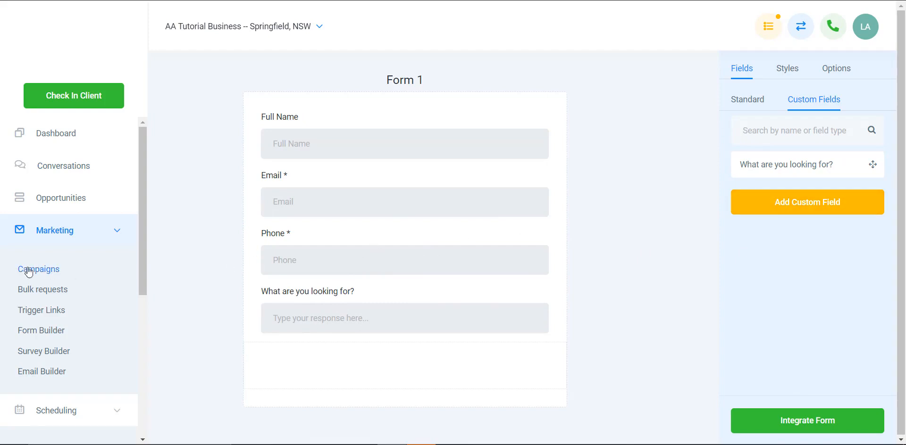
- Review the "What are you looking for?" field in the account's custom fields settings and close its editor without changes
scroll(63, 344, down, 5)
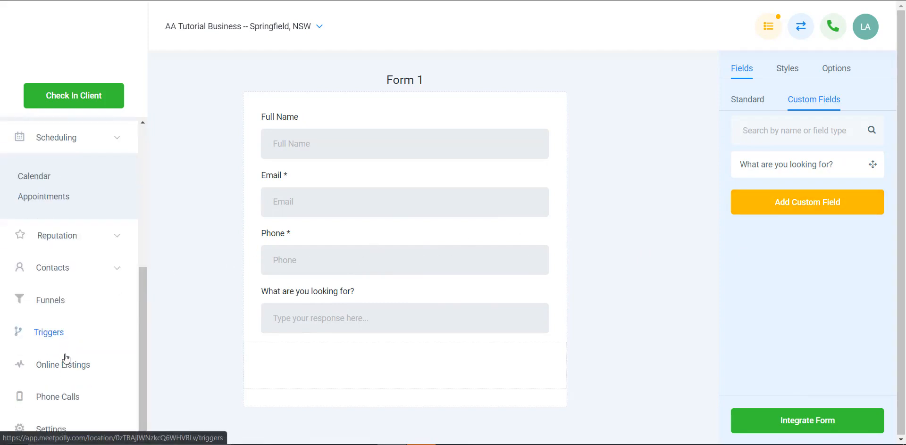
click(60, 432)
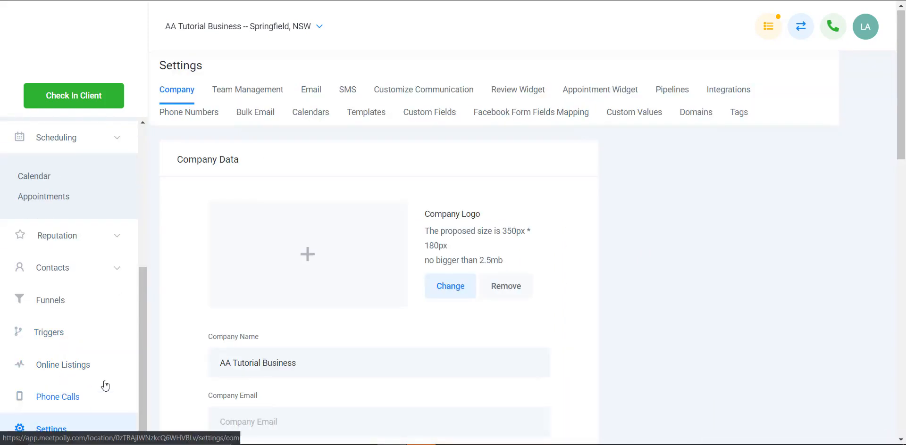
click(634, 117)
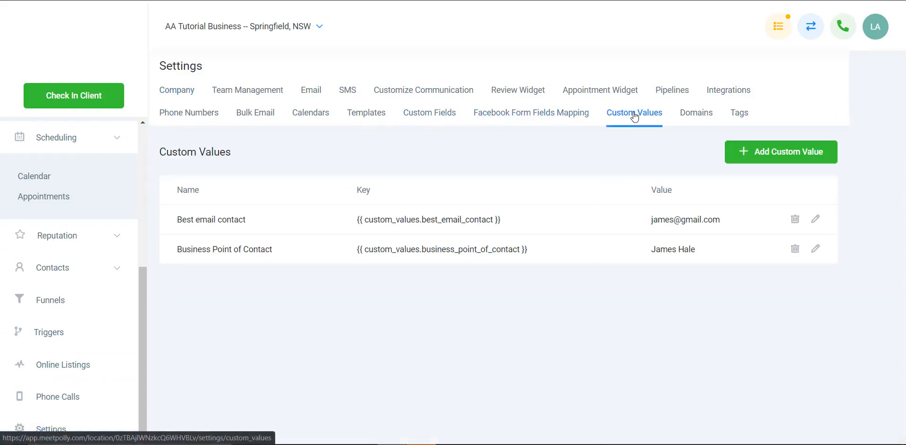
click(428, 114)
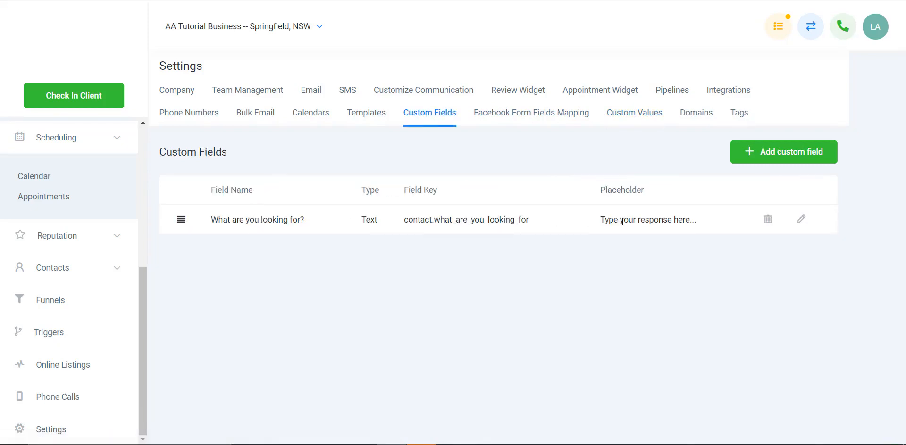
click(800, 219)
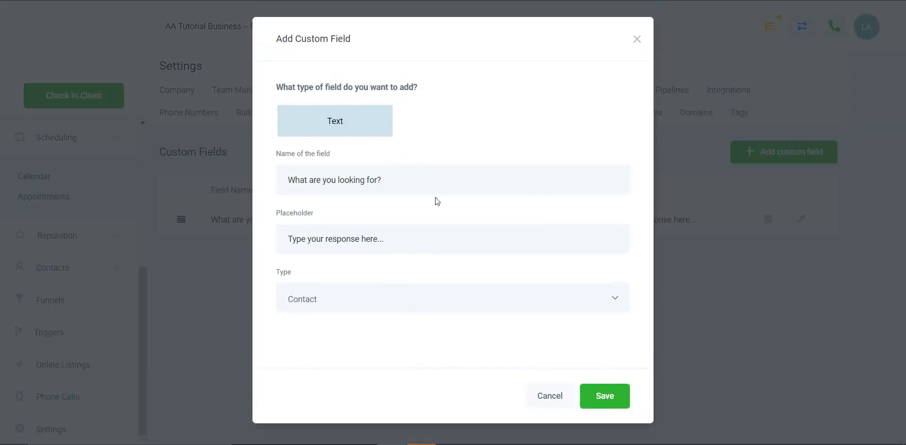
click(387, 252)
click(550, 396)
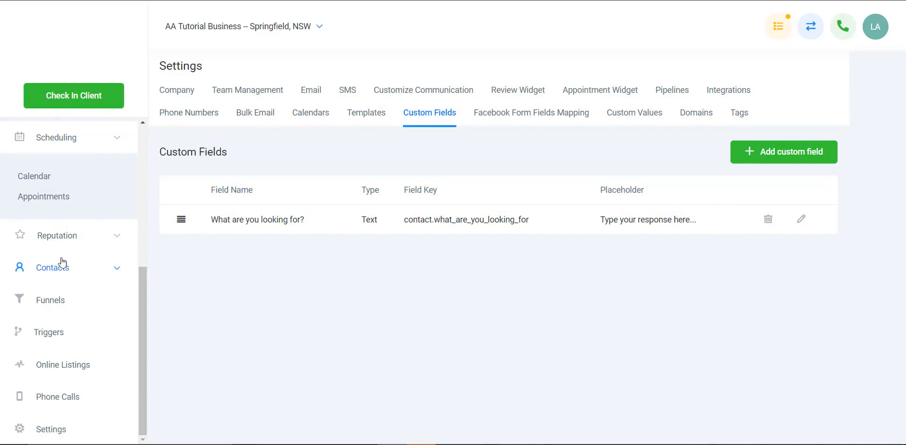
- Reopen Form 1 in the form builder and add a button below the "What are you looking for?" field
scroll(44, 256, up, 5)
scroll(47, 256, down, 1)
click(61, 222)
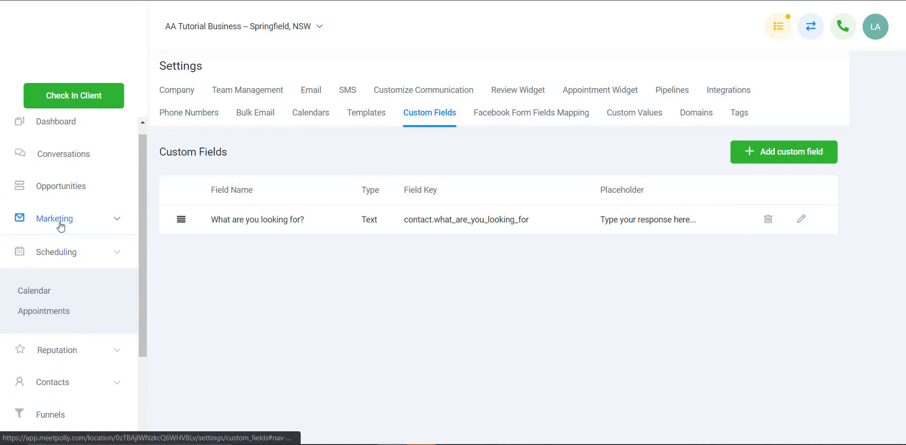
click(60, 222)
click(51, 324)
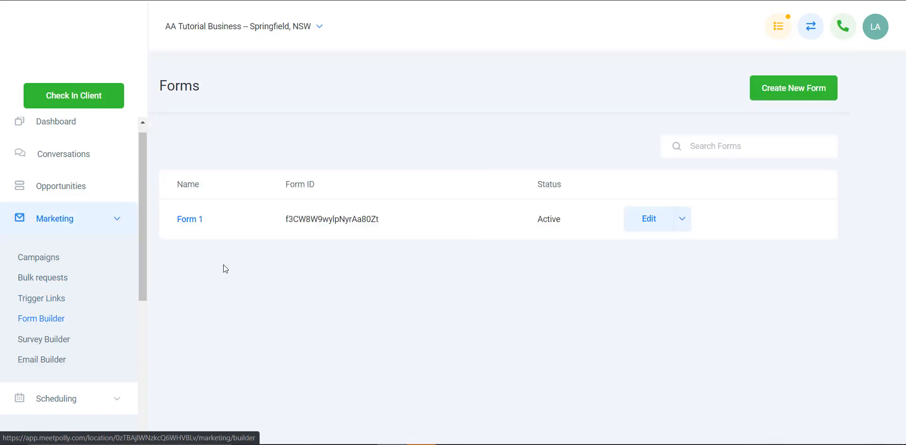
click(654, 223)
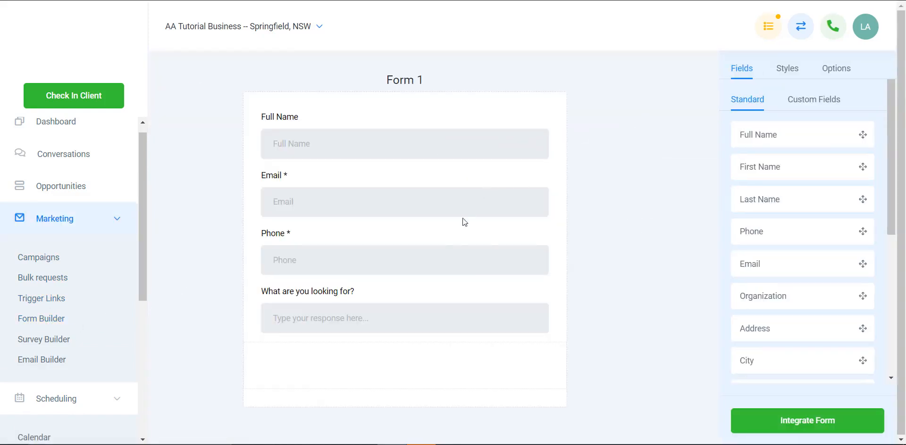
scroll(783, 312, down, 5)
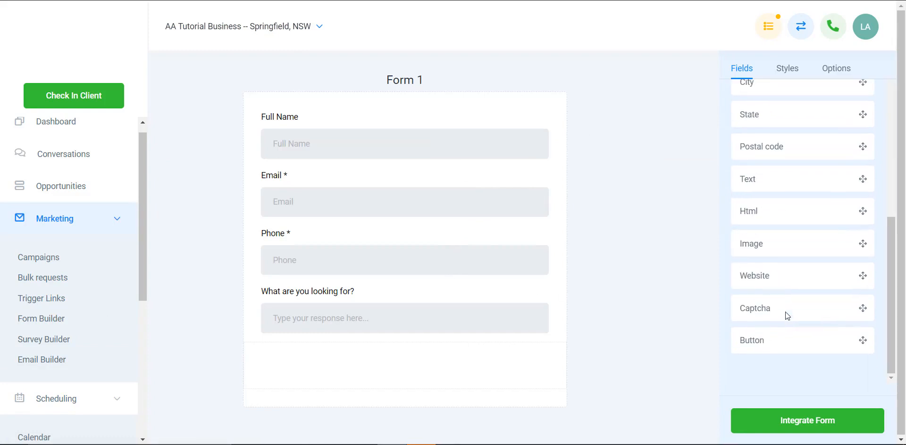
drag(778, 341, 415, 350)
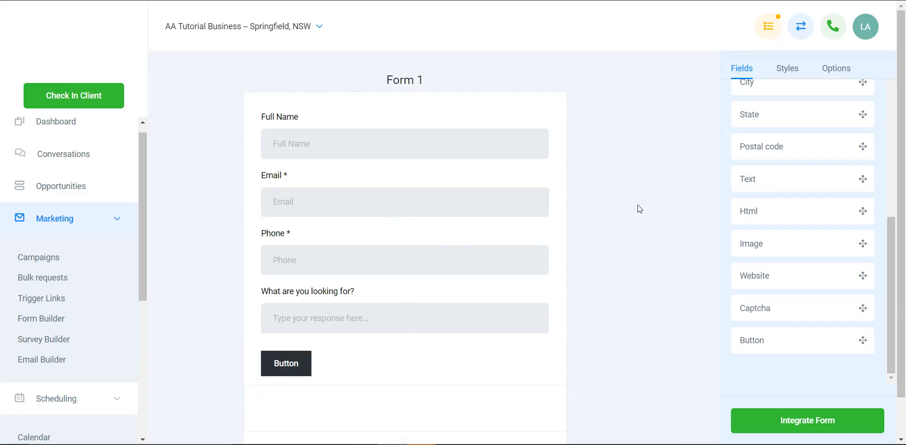
- Make the Full Name field required and set its placeholder to "Enter your name here..."
click(392, 123)
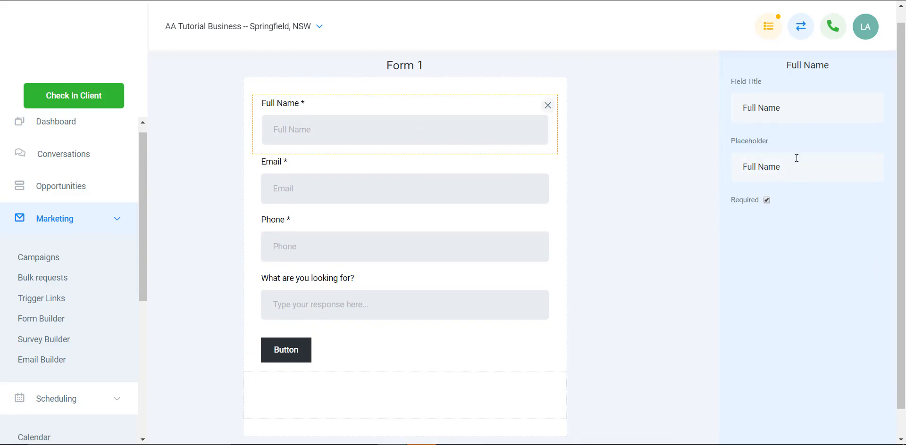
click(714, 164)
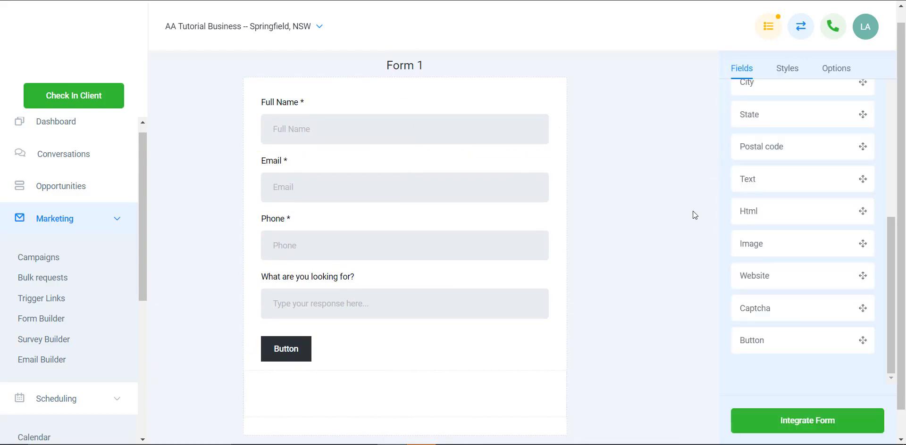
scroll(542, 152, down, 1)
click(463, 102)
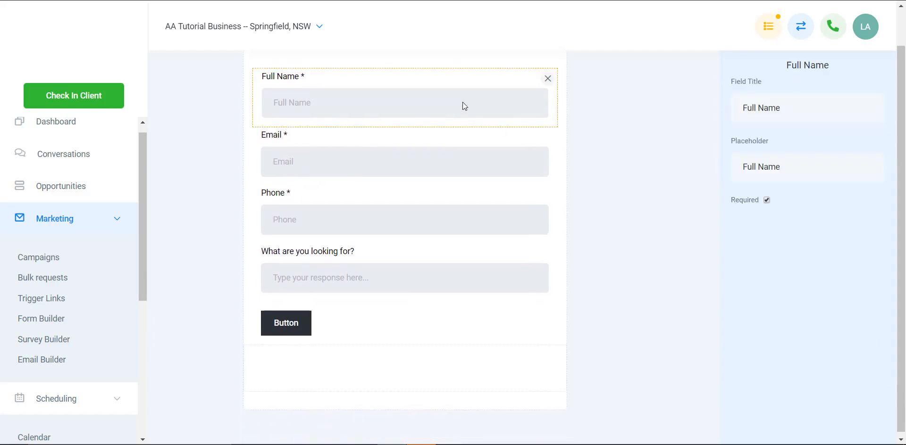
triple_click(769, 167)
text(Enter your name here...)
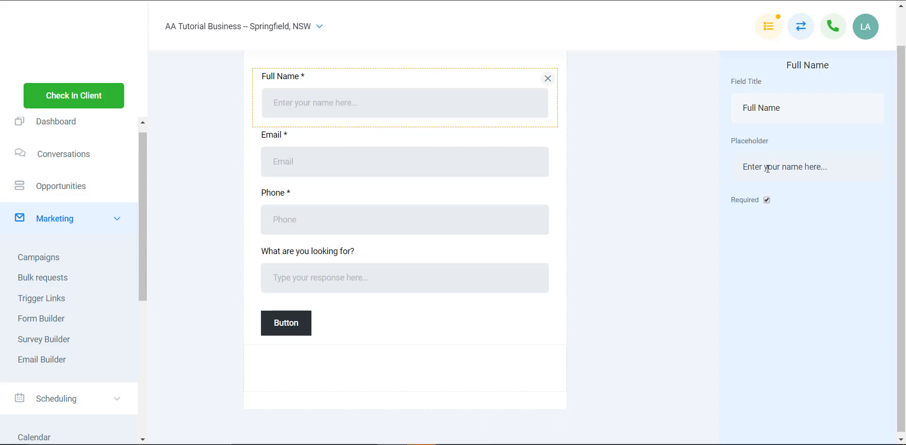
click(633, 197)
- Make the Phone field not required and set its placeholder to "Phone (optional)"
click(475, 164)
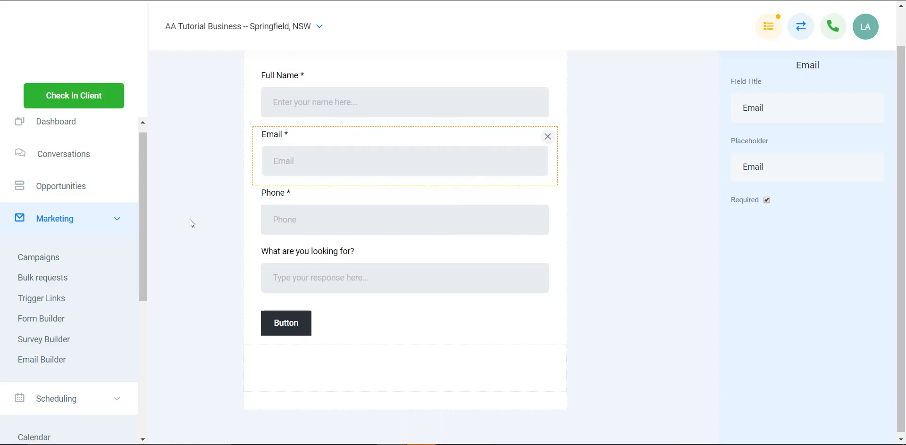
click(316, 212)
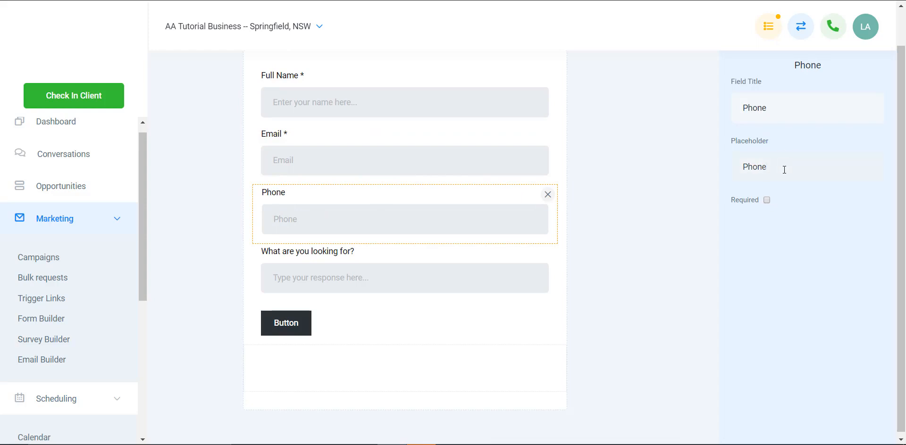
text((optional))
click(654, 234)
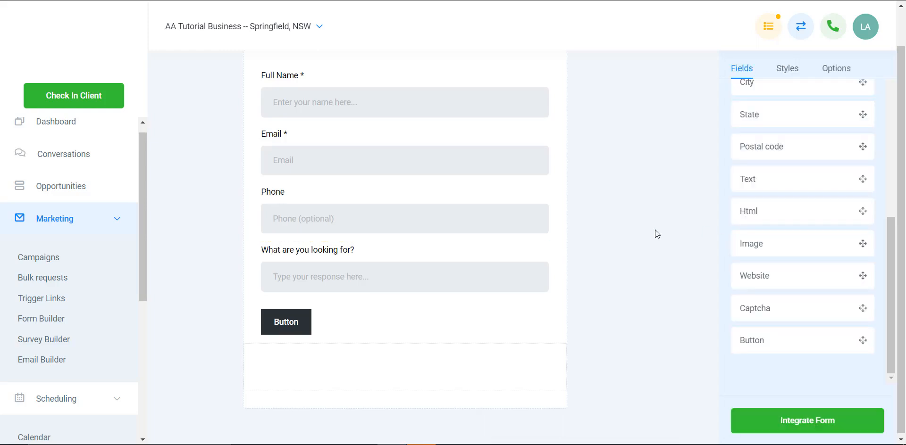
- Make the "What are you looking for?" field required
click(475, 275)
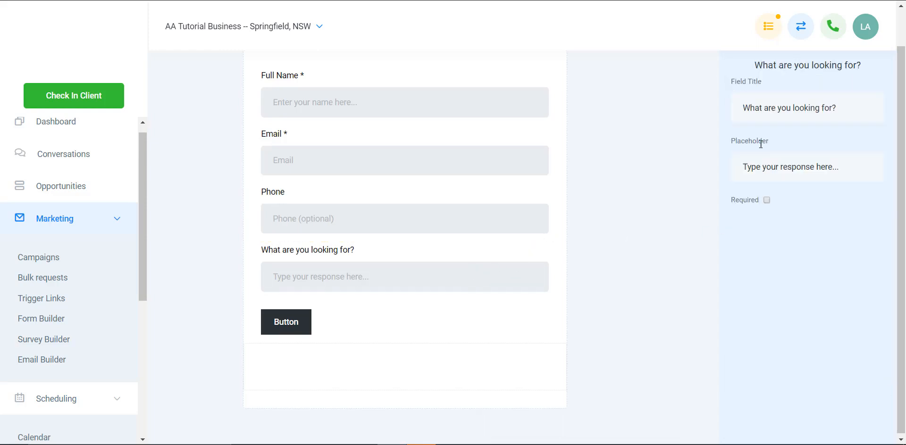
click(766, 200)
click(613, 241)
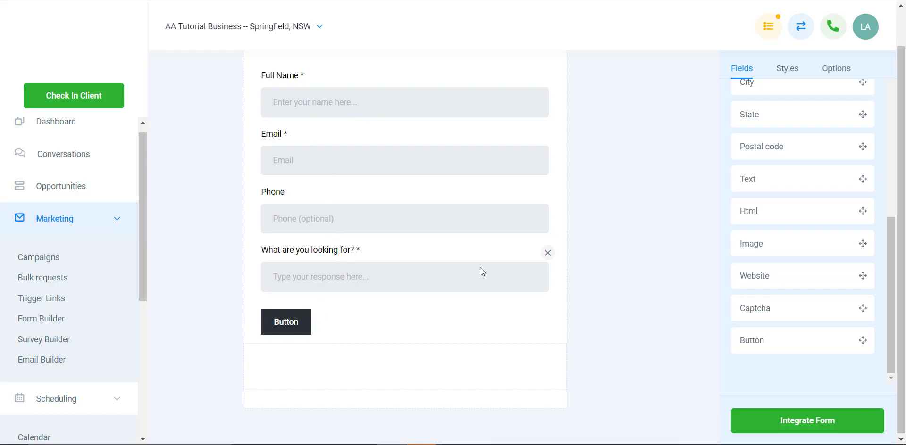
- Change the text of the button below the form's fields to "Get Started"
click(290, 323)
double_click(759, 158)
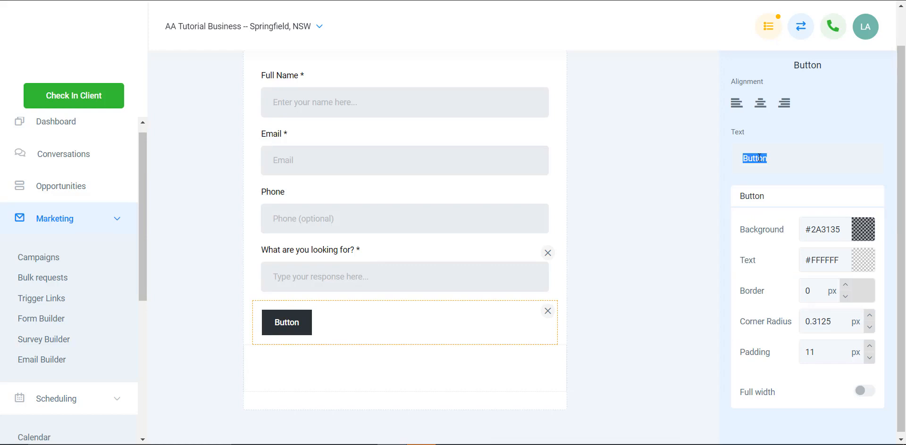
text(Submit)
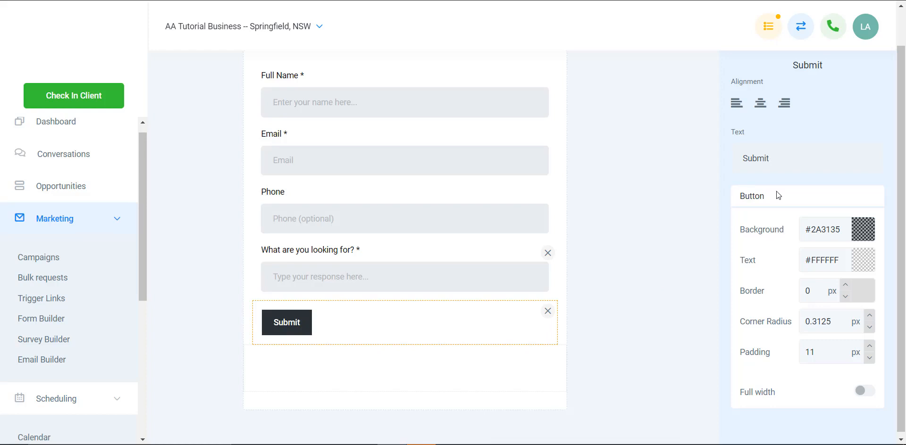
double_click(789, 162)
text(Get S)
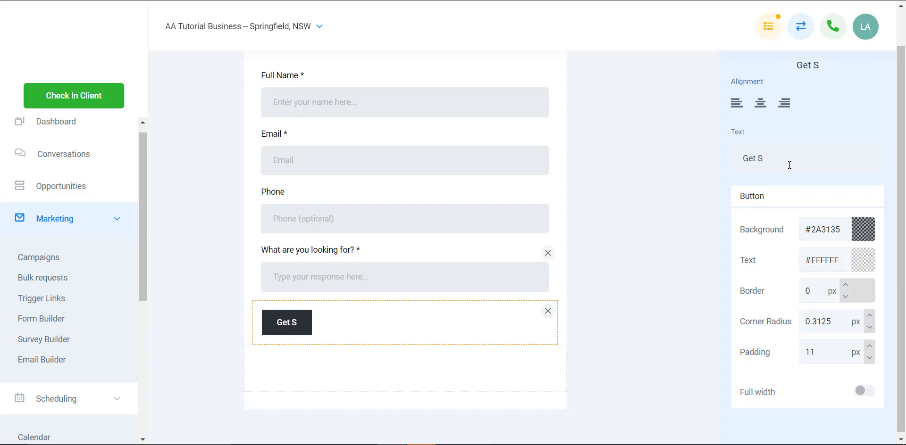
text(tarted)
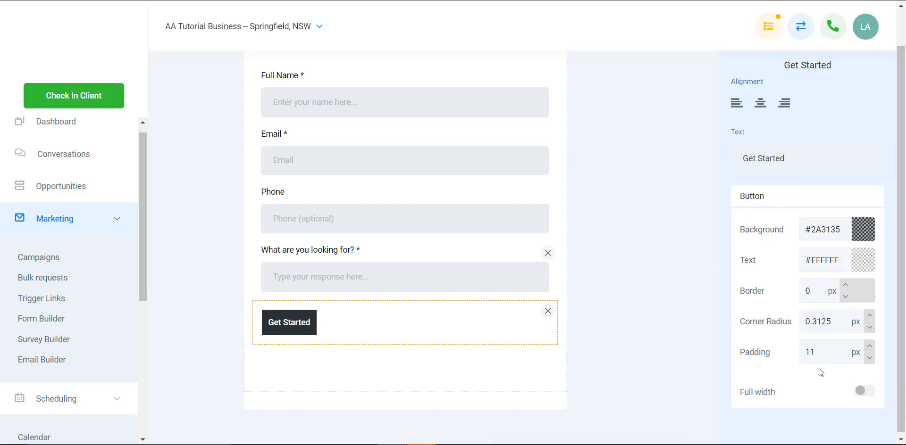
- Make the Get Started button full width and give it the blue background #37A4E3
click(868, 393)
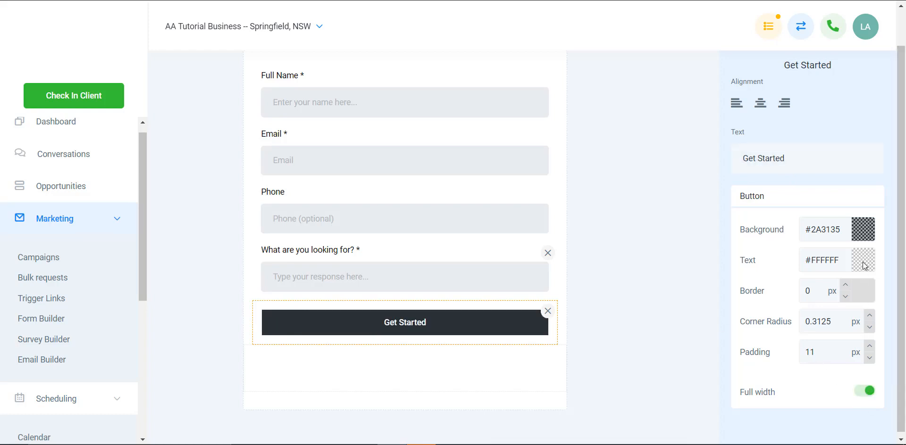
click(863, 234)
drag(829, 263, 846, 255)
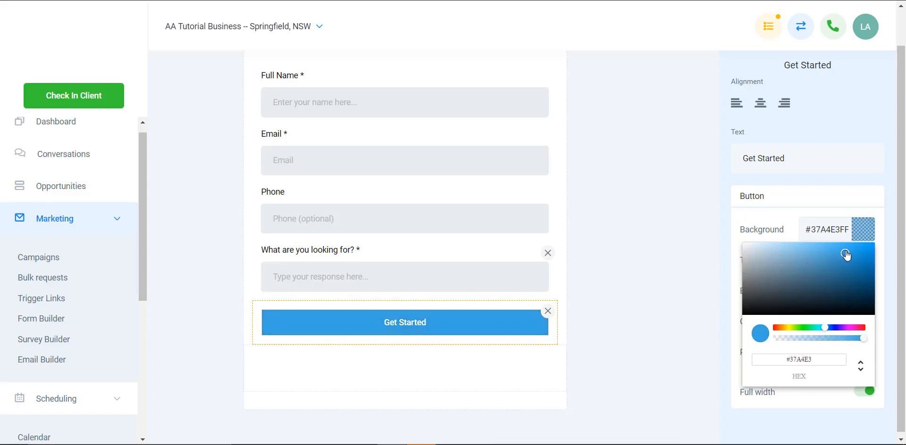
click(699, 225)
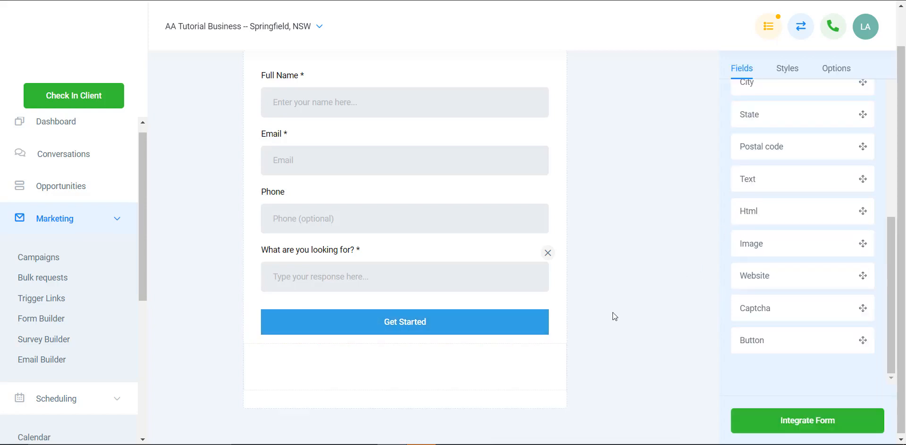
- Open the style settings of Form 1
scroll(618, 264, up, 1)
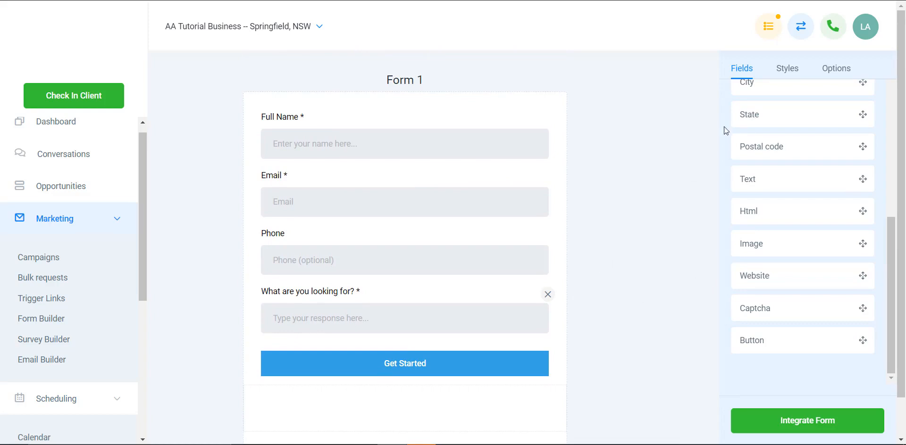
scroll(742, 209, up, 3)
scroll(742, 209, up, 2)
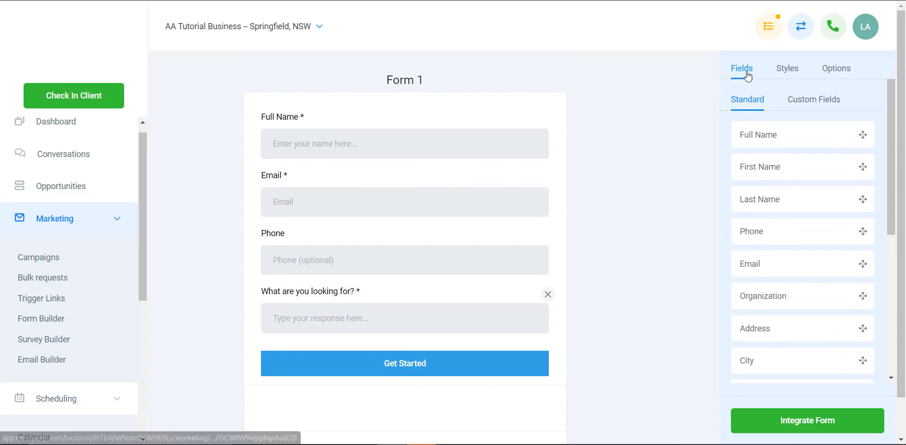
click(787, 70)
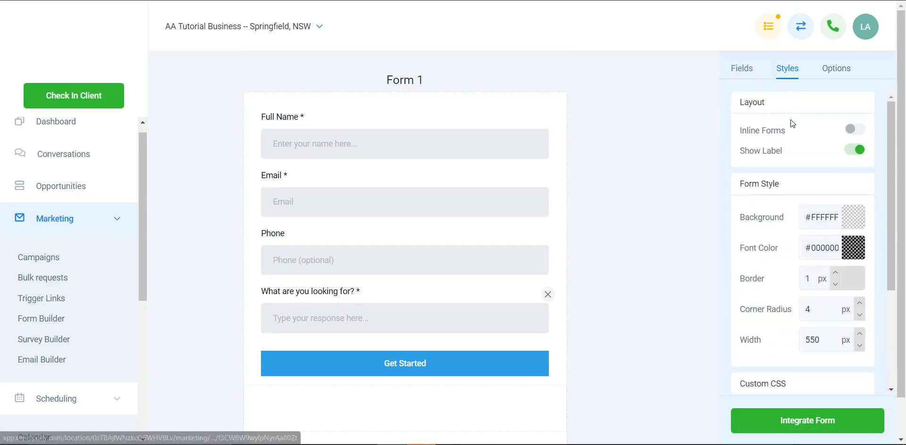
- Try the inline form layout and hidden field labels, reverting each one
click(852, 132)
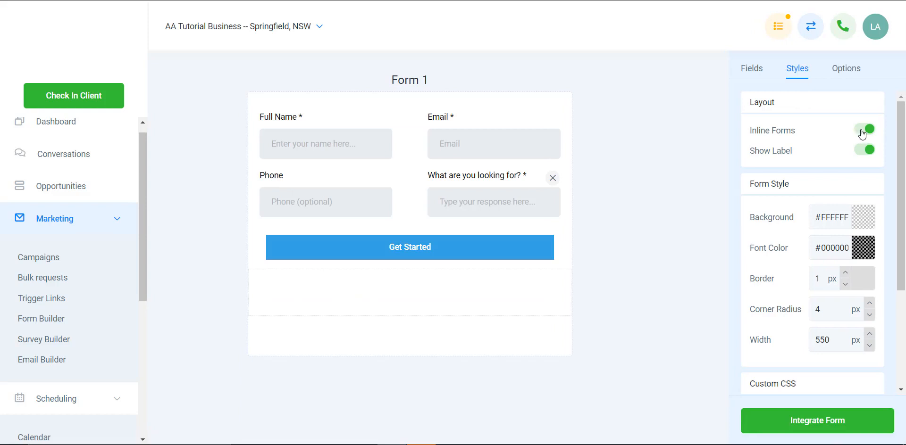
click(862, 134)
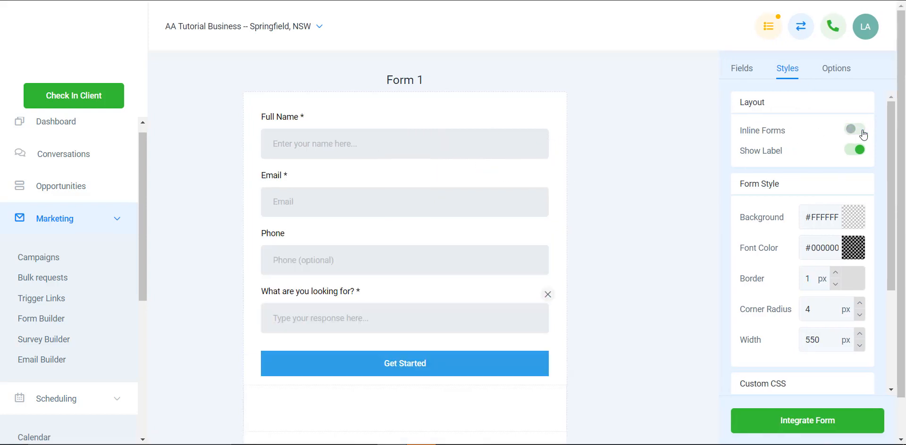
click(854, 151)
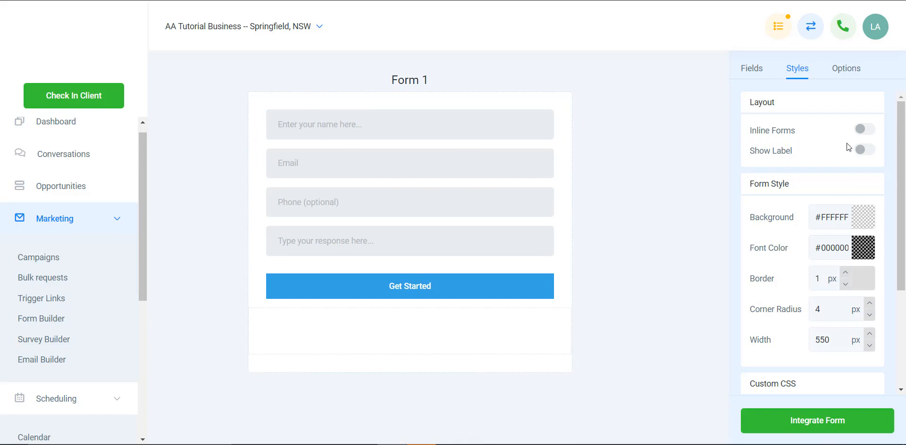
click(867, 150)
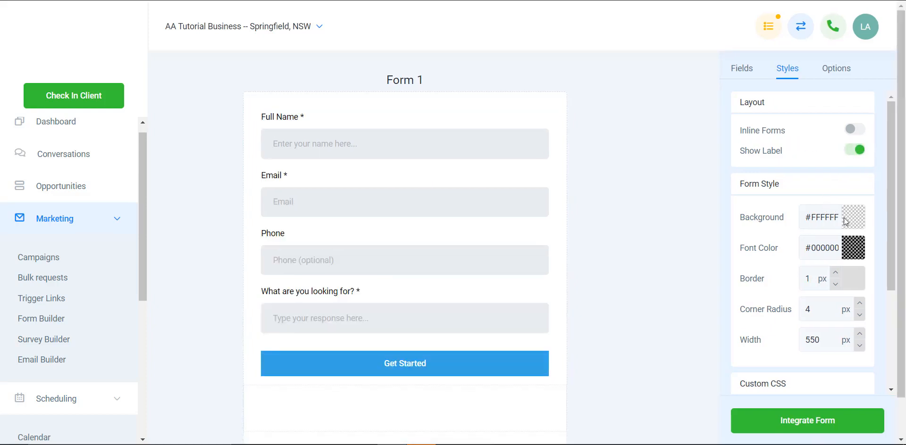
- Try a 10 px border around the form and reduce it to 0 px
click(835, 273)
click(836, 273)
click(836, 274)
click(835, 273)
click(835, 273)
click(835, 273)
click(836, 273)
click(835, 273)
click(835, 273)
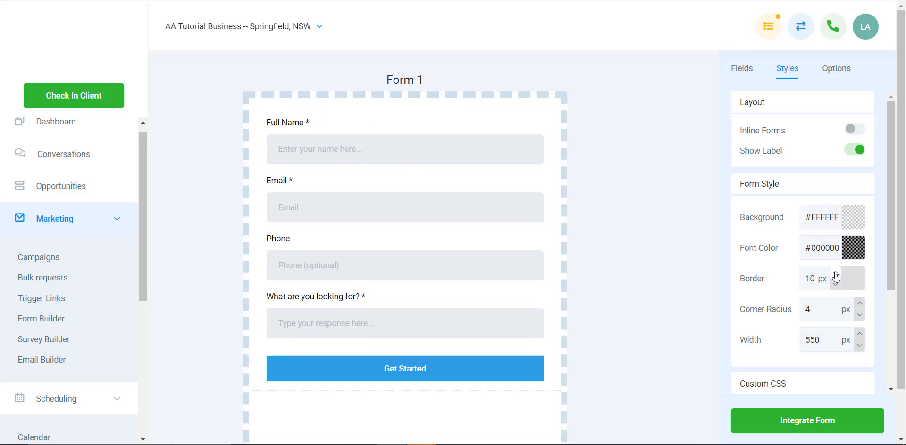
click(836, 284)
click(835, 284)
click(835, 284)
click(835, 285)
click(835, 285)
click(835, 285)
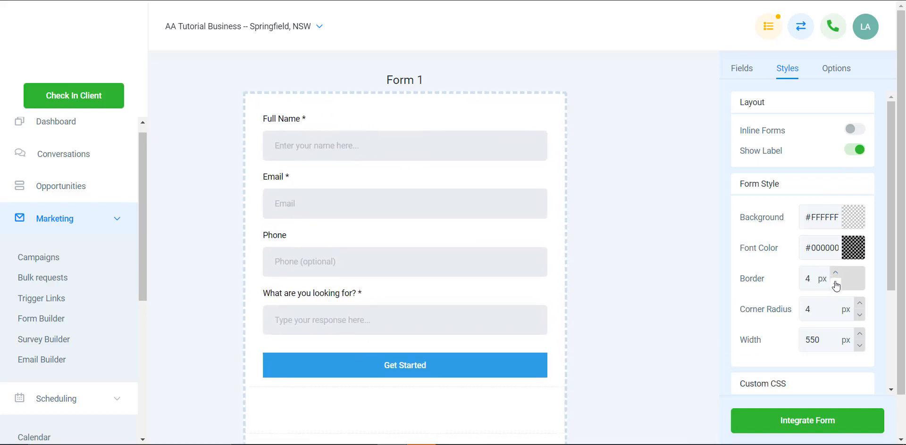
click(836, 285)
click(836, 284)
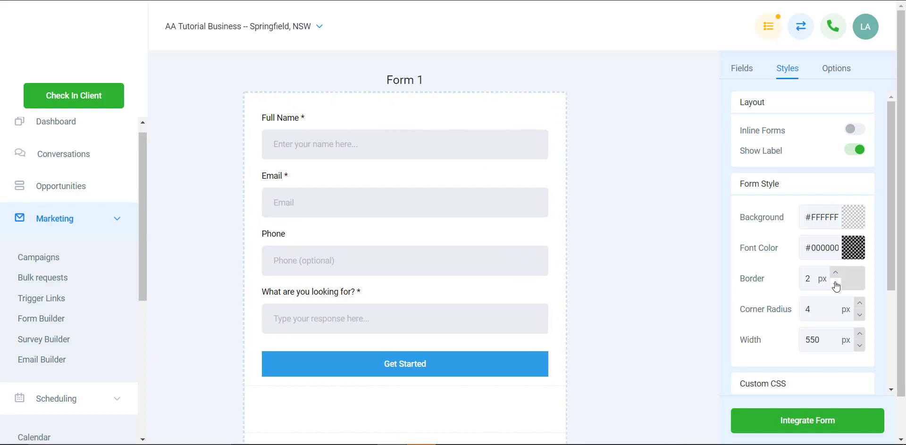
click(836, 284)
click(836, 284)
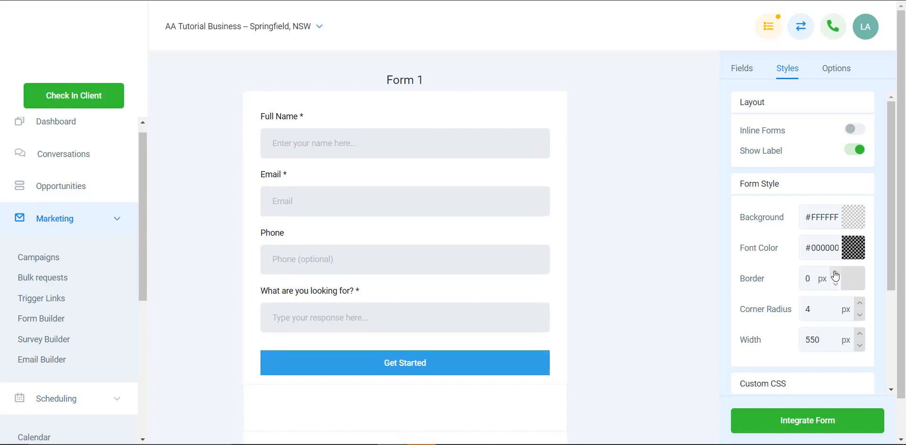
- Set the form's border width to 5 px
click(836, 273)
click(836, 273)
click(835, 273)
click(835, 274)
click(835, 273)
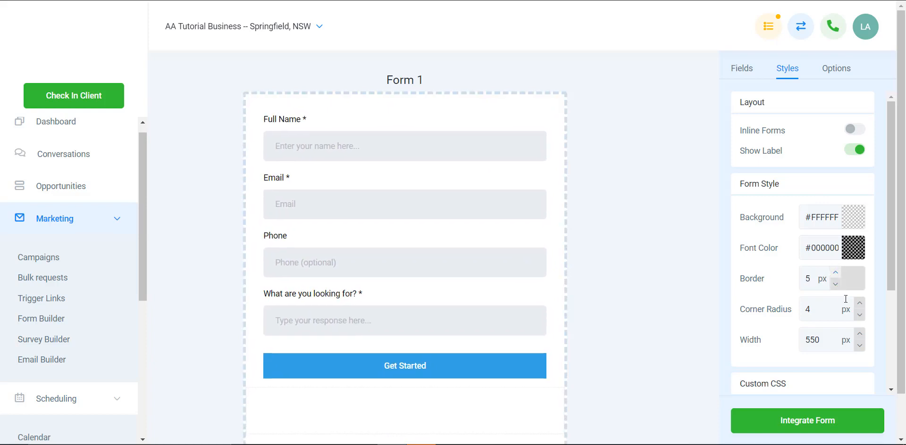
- Set the form's corner radius to 0 px and its border width to 4 px
click(860, 303)
click(859, 303)
click(860, 303)
click(860, 303)
click(859, 303)
click(859, 303)
click(859, 303)
click(860, 303)
double_click(821, 308)
text(0)
click(835, 285)
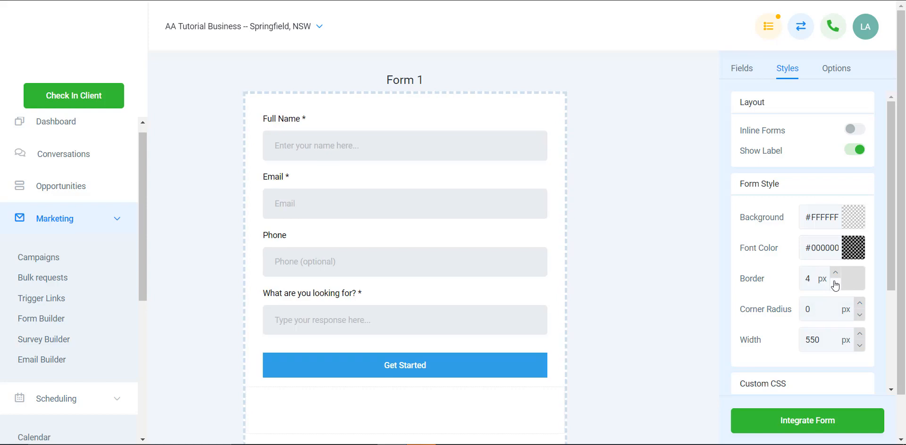
- Try widening the form to 559 px and return the width to 550 px
click(859, 334)
click(860, 334)
click(861, 335)
click(860, 334)
click(860, 335)
click(861, 335)
click(860, 334)
click(861, 335)
click(861, 335)
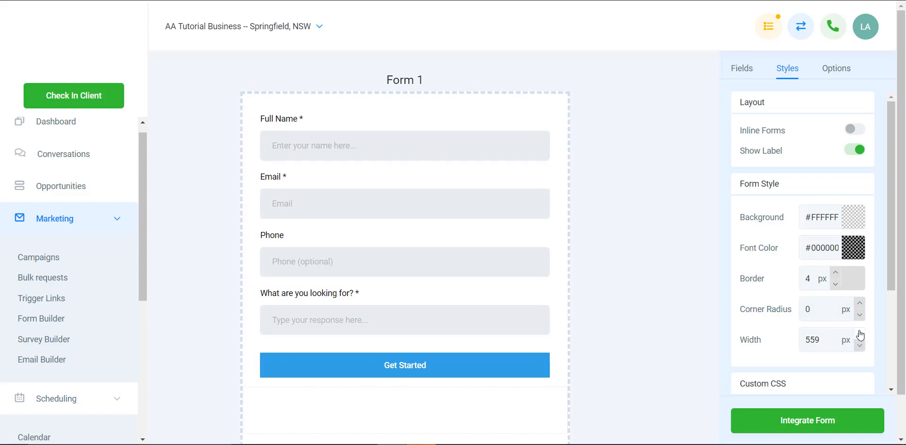
click(860, 346)
click(859, 346)
click(859, 347)
click(860, 346)
click(859, 346)
click(859, 346)
click(860, 347)
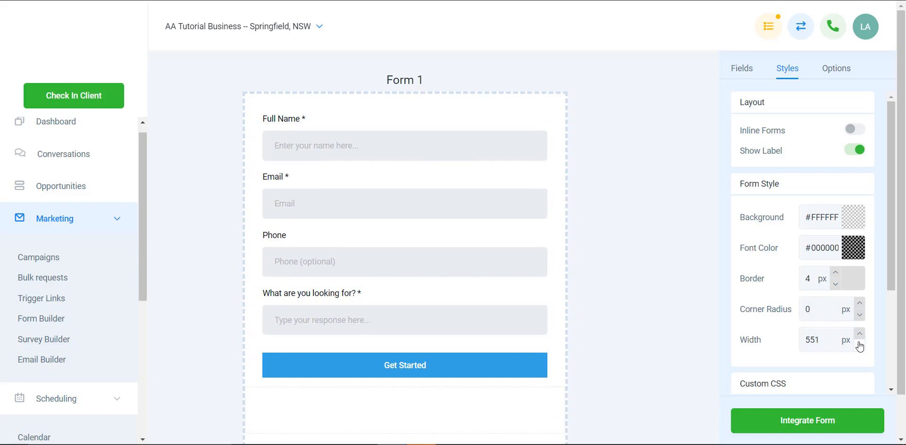
click(859, 346)
click(860, 334)
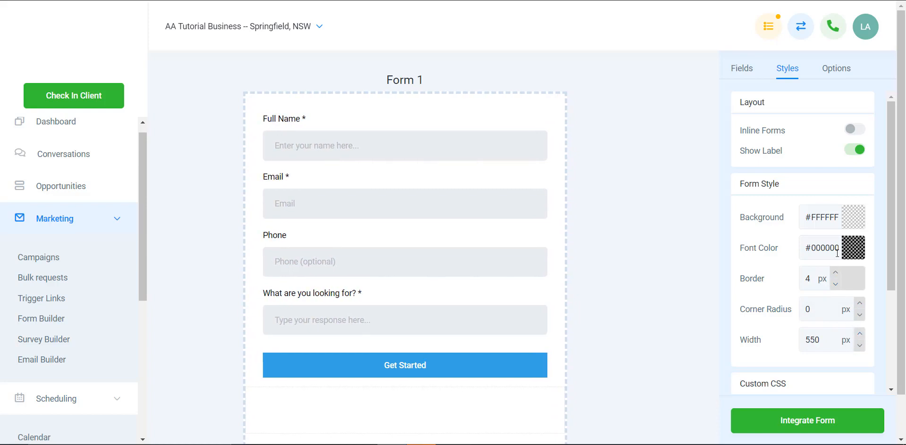
- Change the form's background color to red #CC3636 and make it fully transparent
click(854, 216)
click(831, 248)
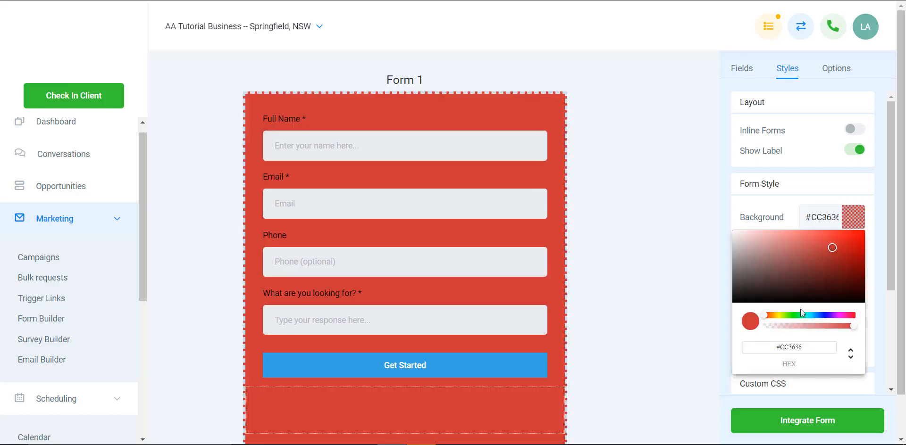
click(764, 327)
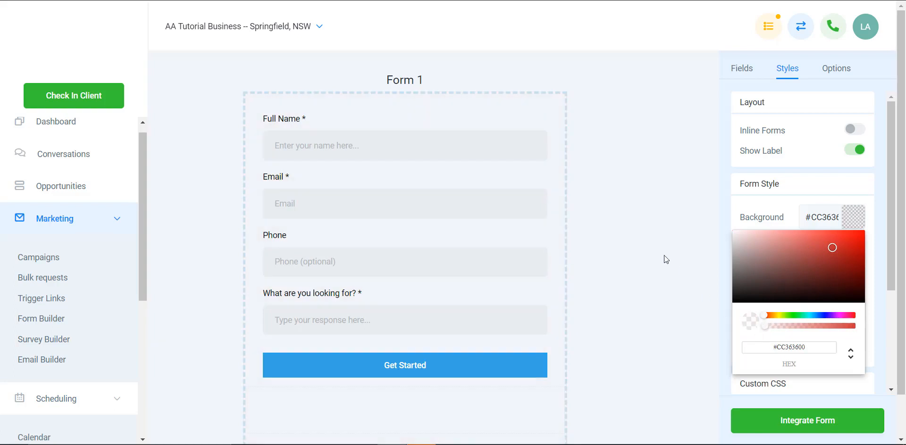
click(853, 217)
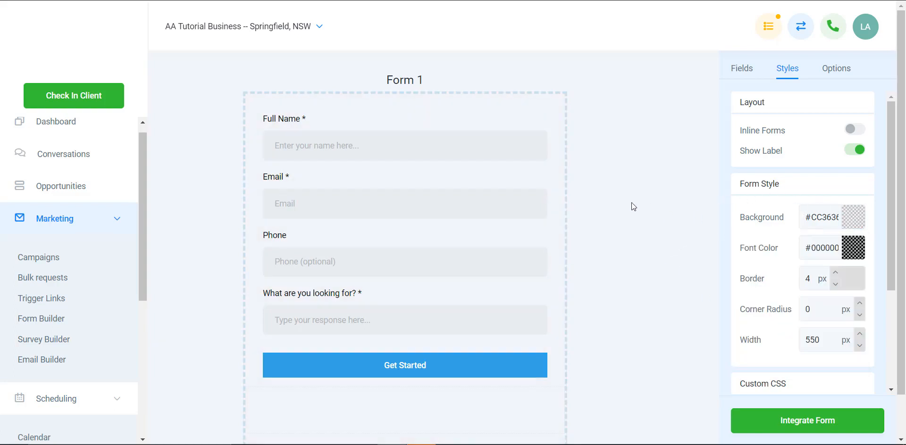
- Change the transparent form background's base color to white, #FFFFFF00
click(853, 216)
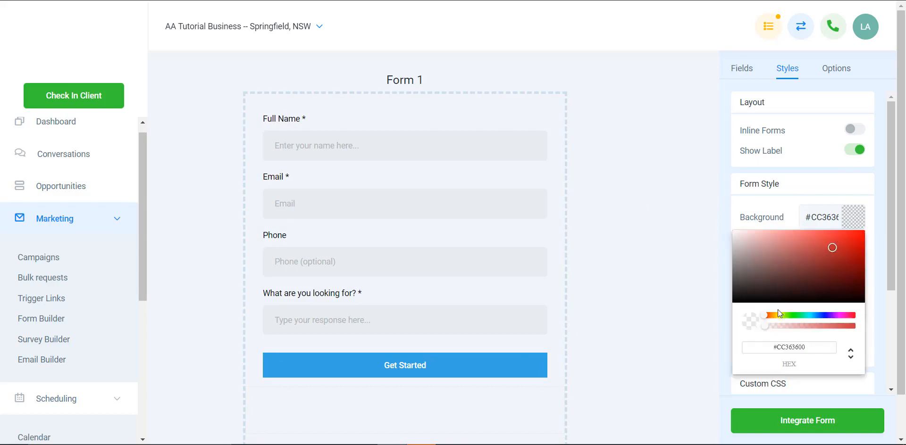
drag(750, 250, 720, 219)
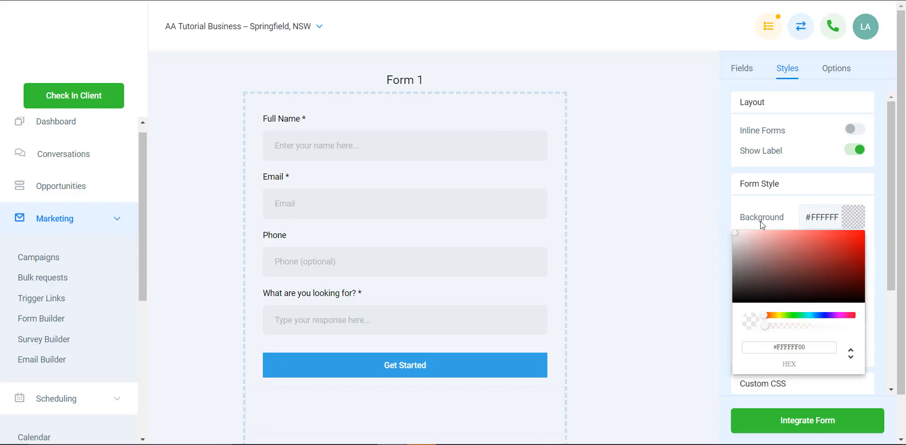
click(854, 214)
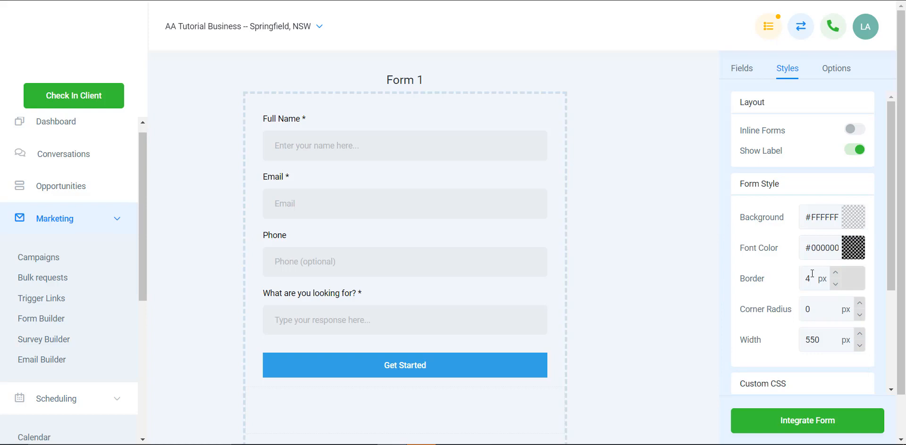
scroll(679, 250, down, 1)
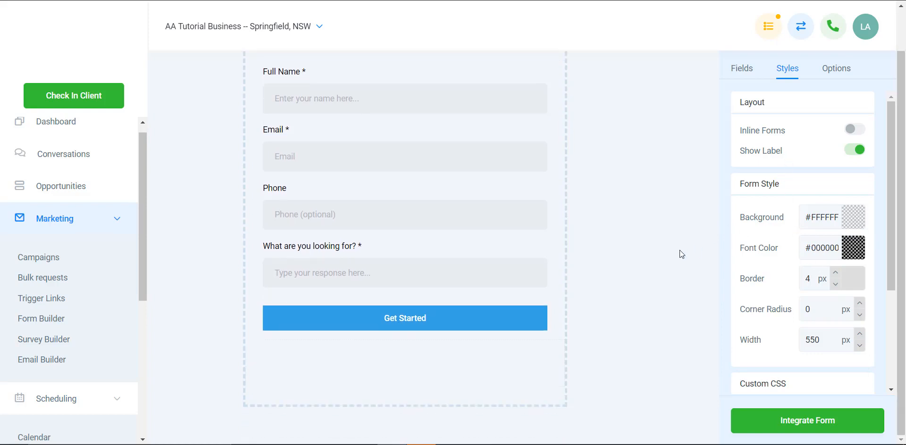
- Copy the CSS rules under "Custom form style:" in the Notepad window and paste them into the form's custom CSS
click(840, 71)
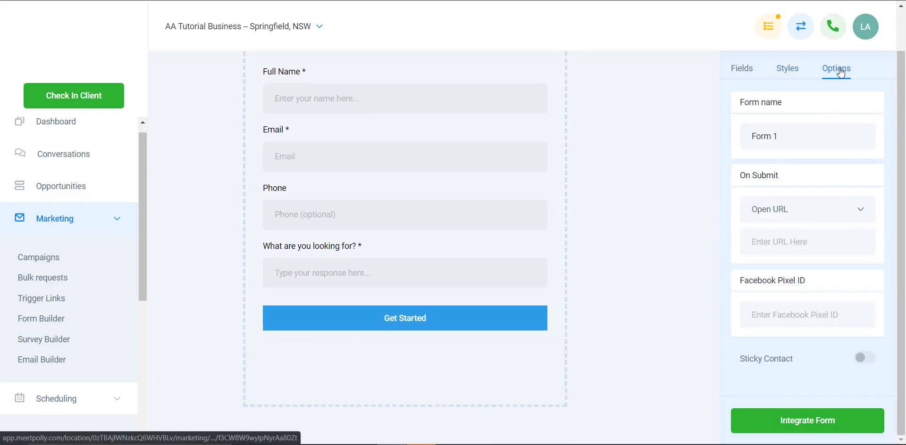
click(788, 68)
scroll(801, 248, down, 3)
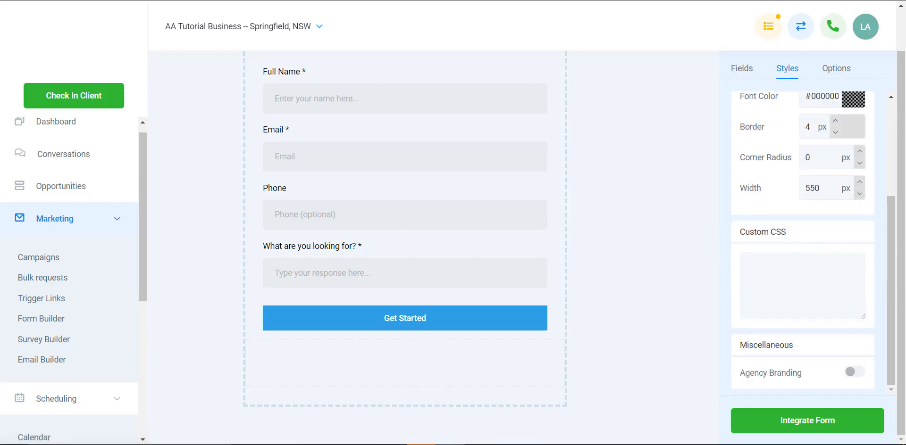
drag(905, 310, 308, 69)
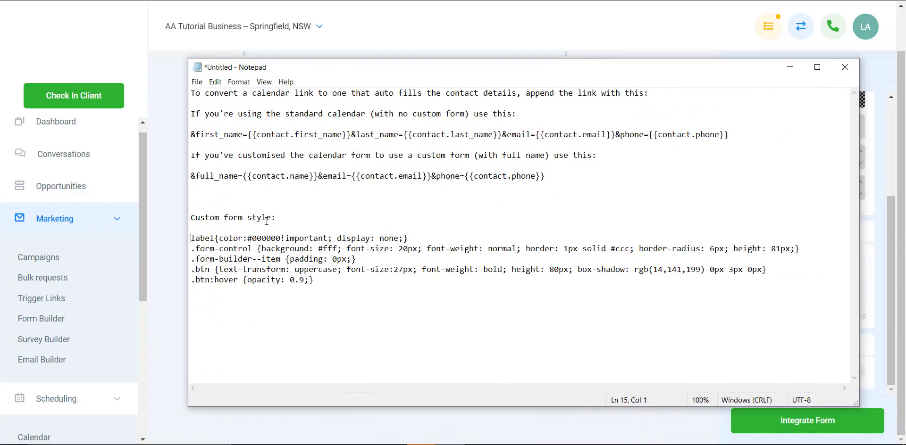
drag(316, 280, 191, 238)
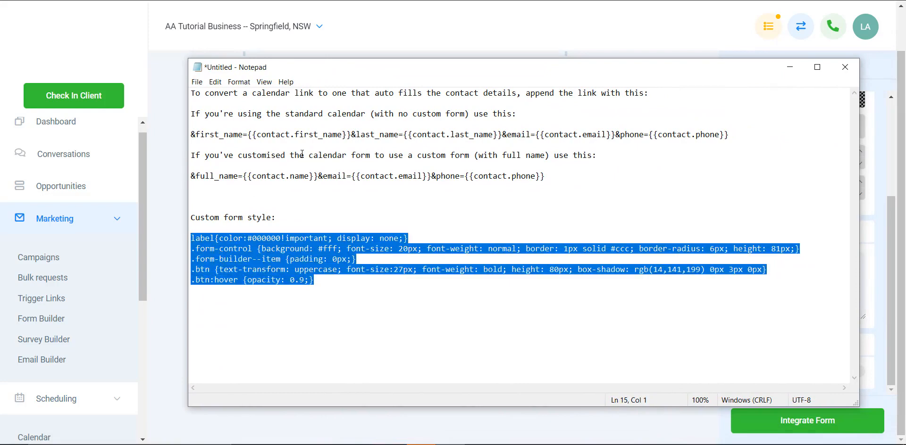
click(372, 56)
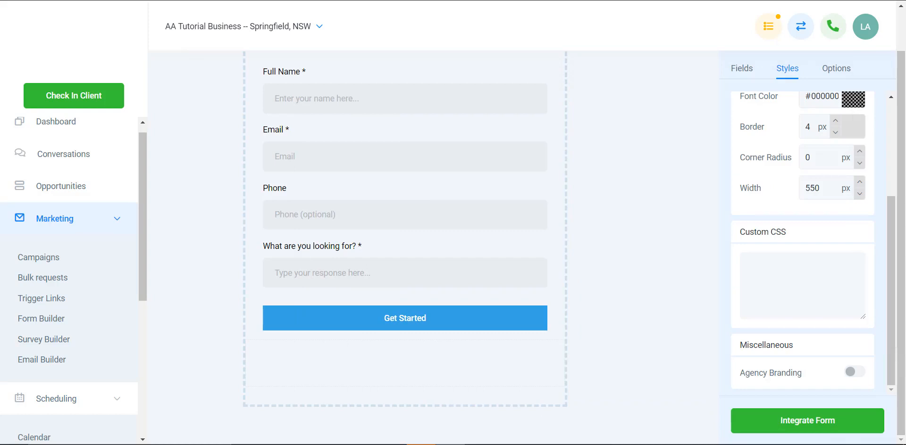
click(769, 275)
key(ctrl+v)
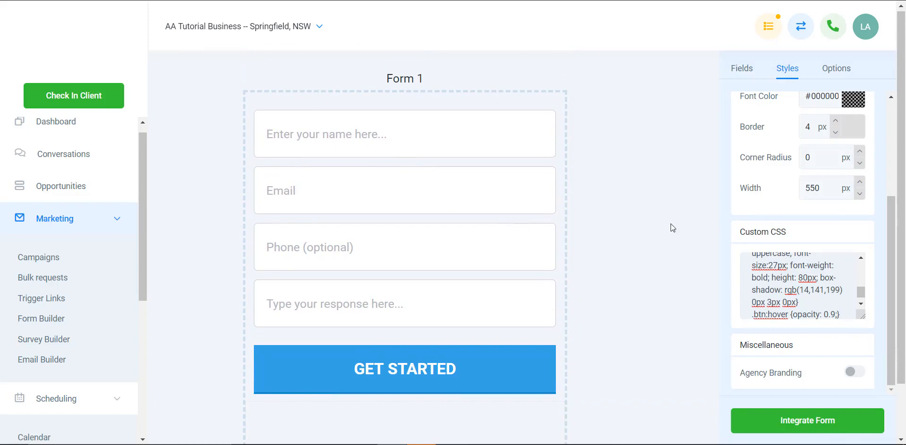
- Review the pasted custom CSS rules and the form's layout and style settings
scroll(795, 289, up, 2)
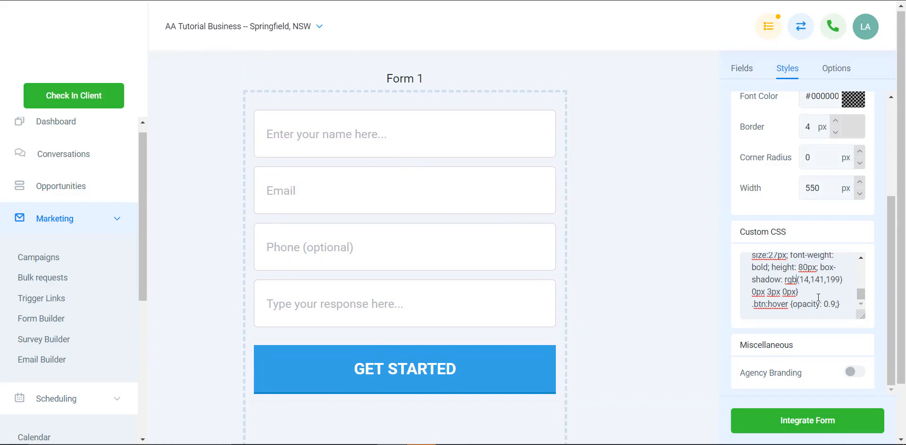
scroll(842, 306, up, 3)
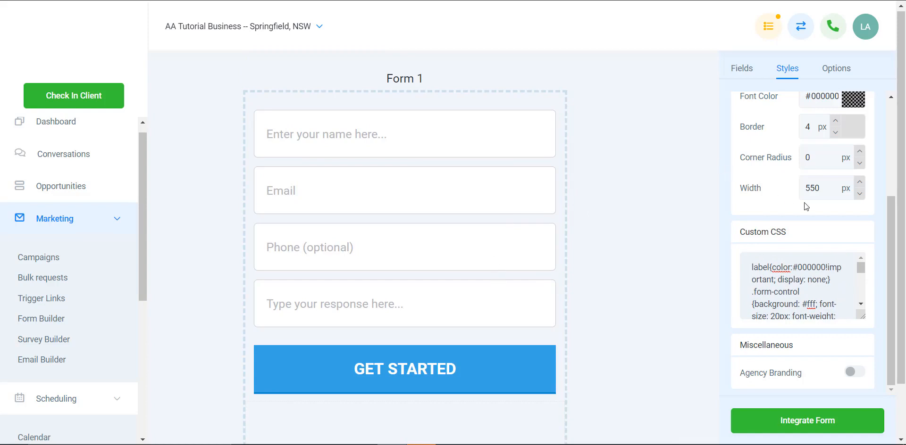
scroll(807, 205, up, 3)
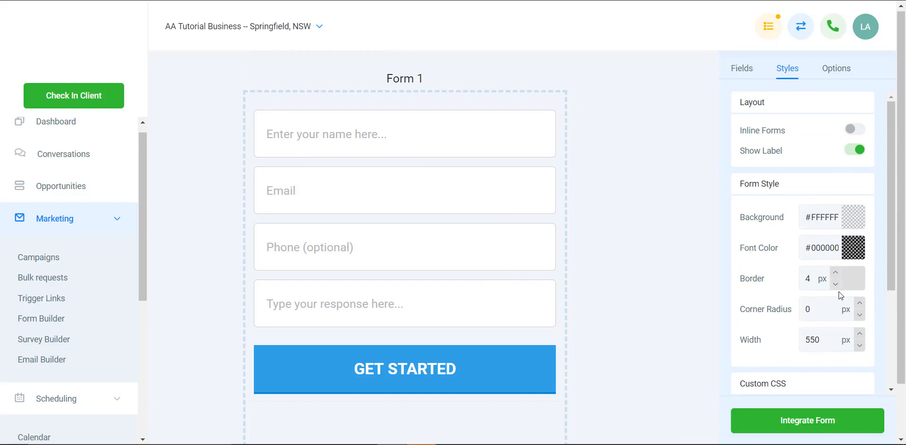
scroll(839, 291, down, 2)
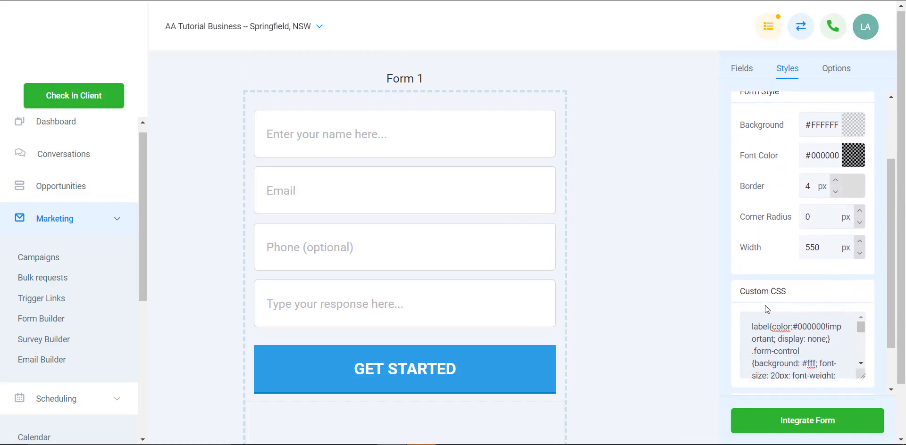
scroll(797, 349, down, 3)
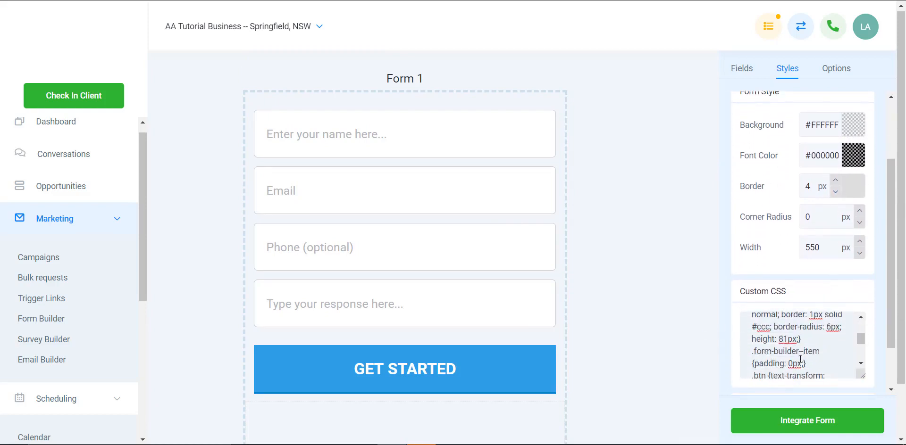
scroll(794, 361, down, 2)
scroll(793, 361, down, 3)
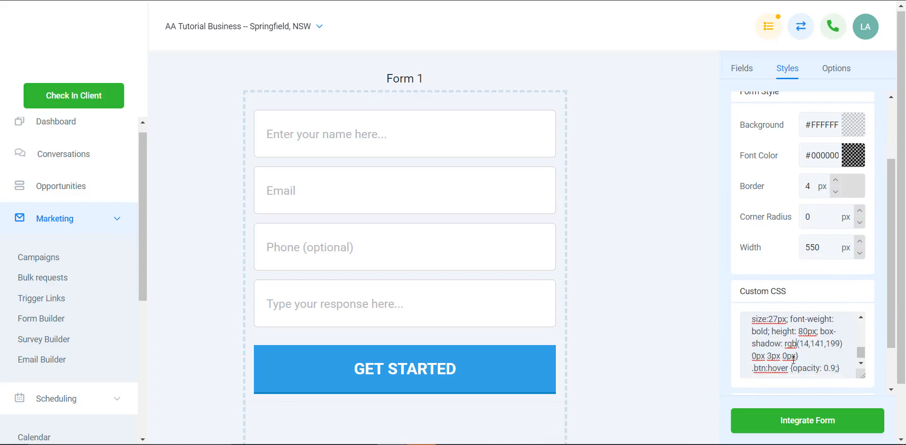
scroll(793, 353, down, 1)
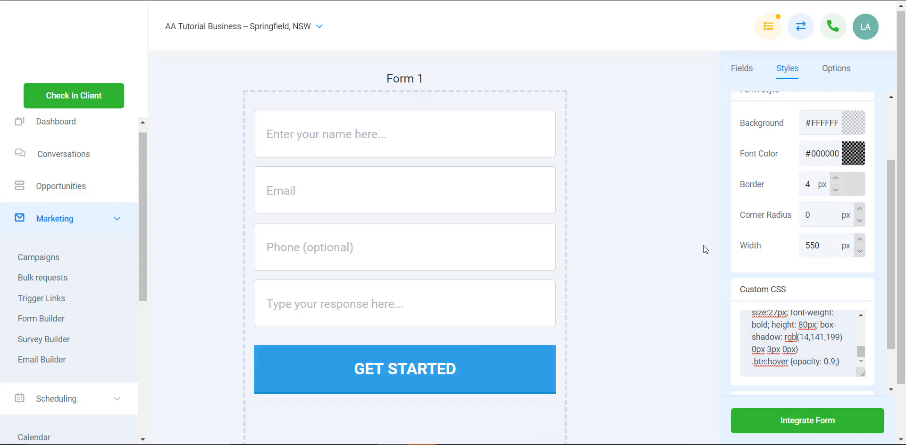
scroll(742, 218, up, 2)
scroll(752, 236, down, 1)
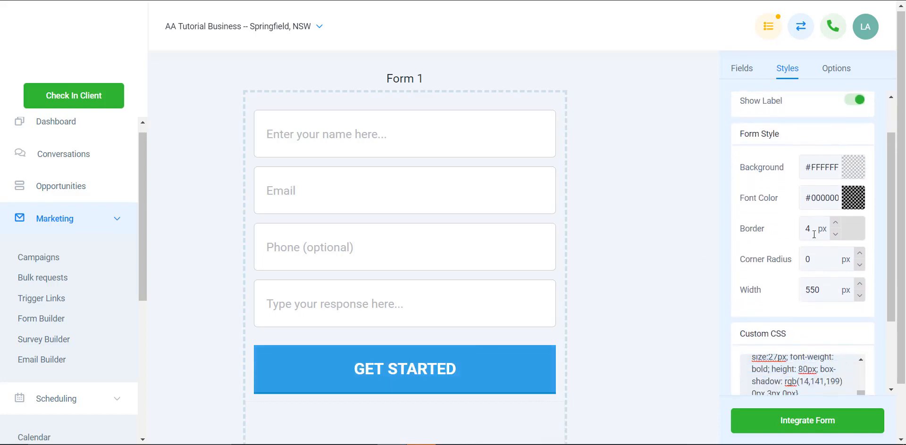
scroll(813, 240, down, 2)
scroll(814, 240, up, 3)
scroll(811, 249, down, 3)
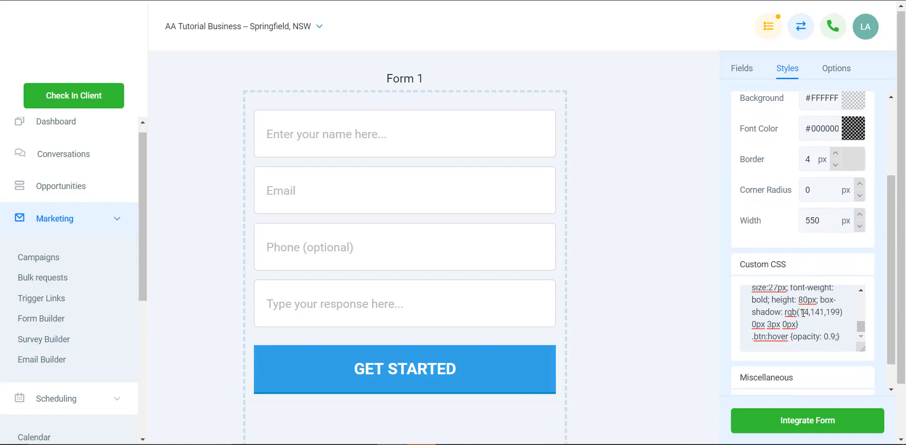
- In the custom CSS, set the vertical offset of the button's box-shadow to 0px
drag(800, 312, 841, 312)
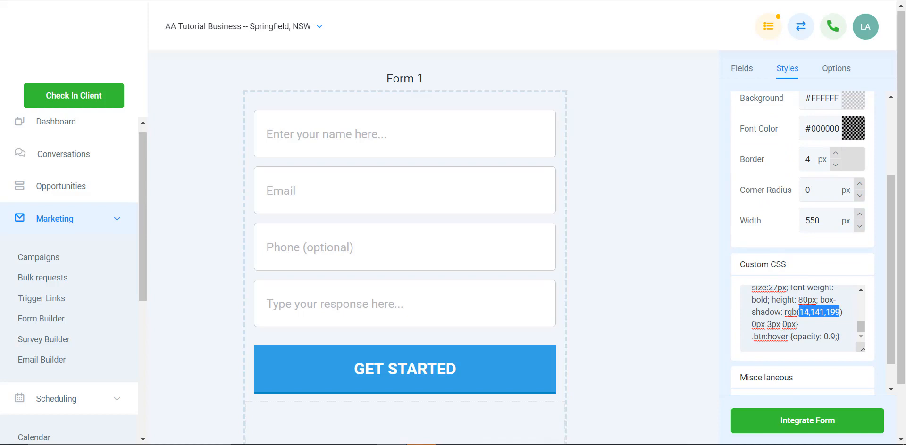
click(768, 325)
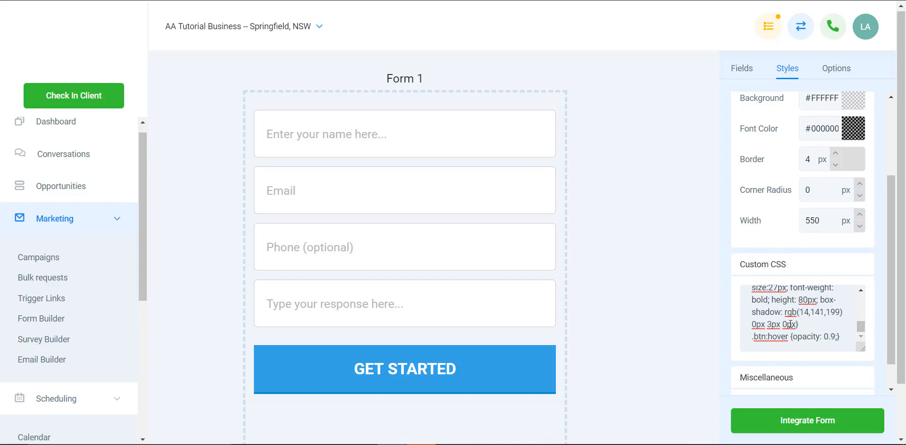
key(BackSpace)
text(0)
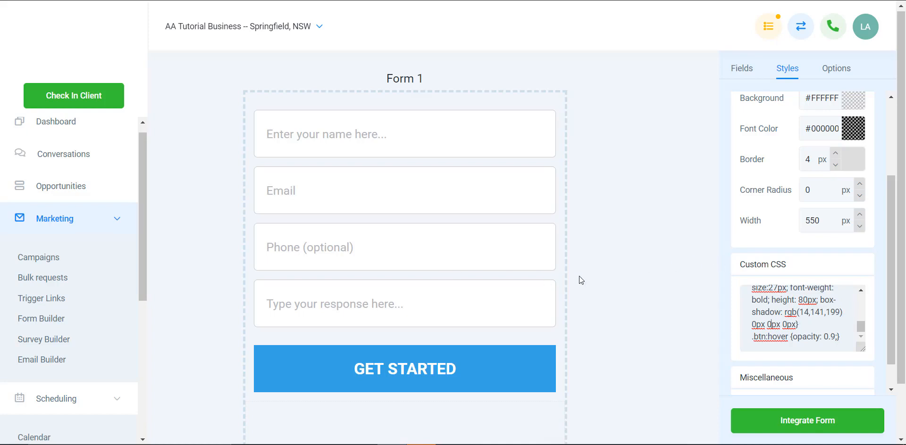
scroll(488, 296, up, 1)
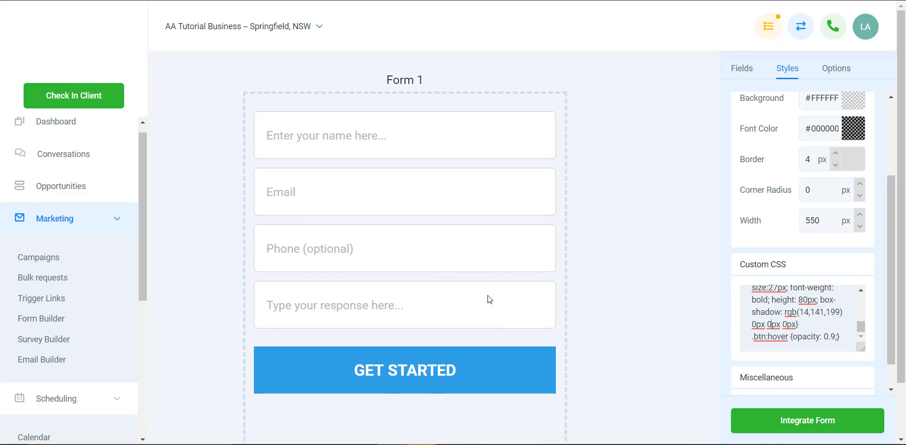
scroll(663, 248, down, 1)
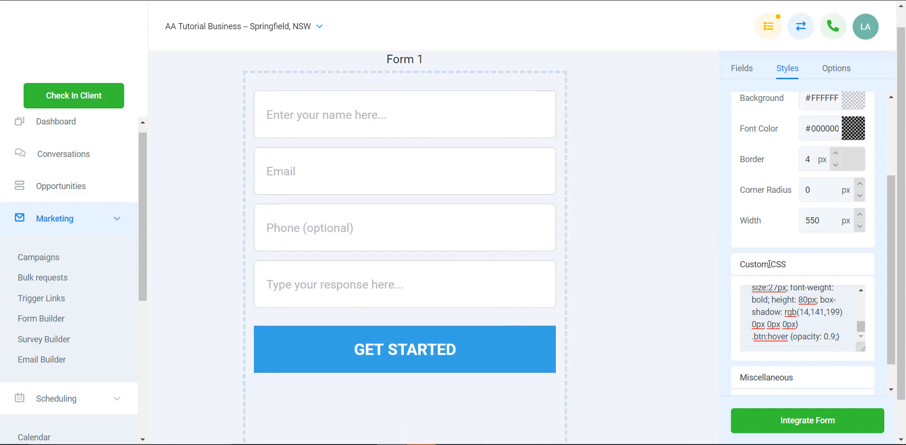
scroll(770, 255, down, 1)
- Change the Email field's placeholder to "Enter your best email..."
scroll(771, 255, up, 4)
scroll(600, 215, up, 1)
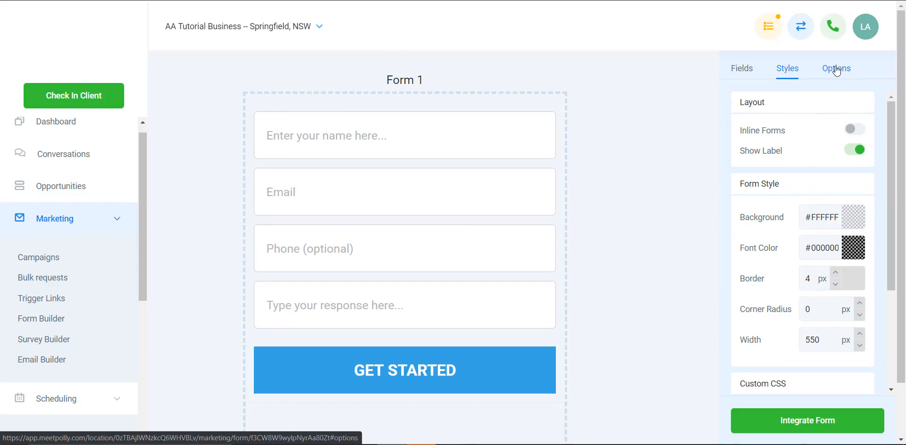
click(468, 202)
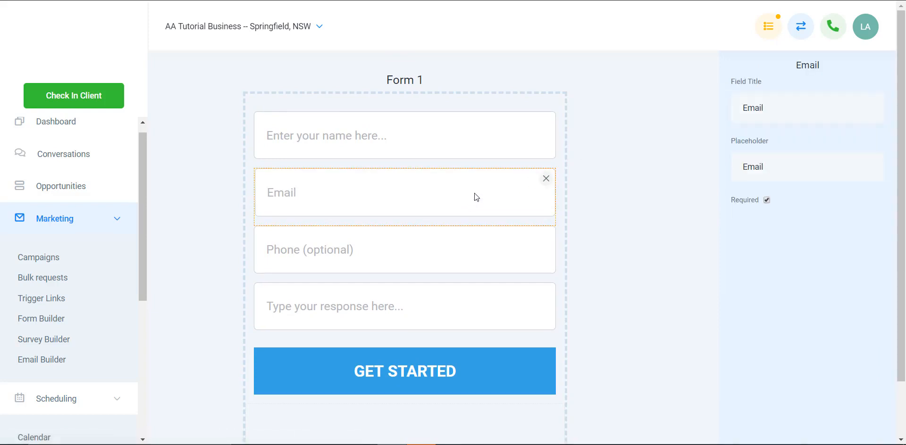
click(750, 169)
text(Enter your best)
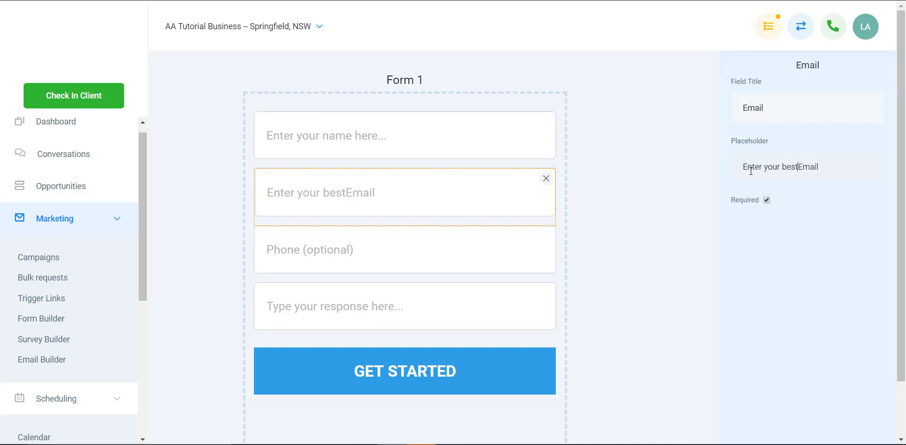
key(Delete)
text(email...)
- Change the custom question's placeholder to "What are you looking for?" and deselect the field
click(480, 259)
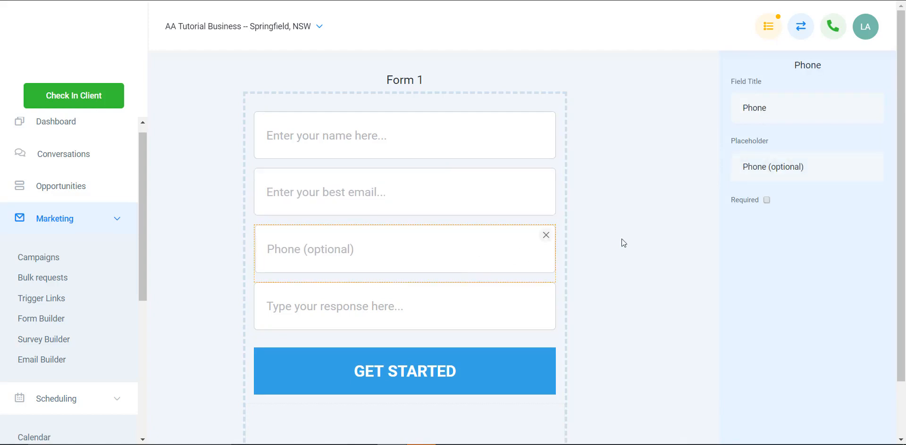
click(476, 308)
triple_click(762, 166)
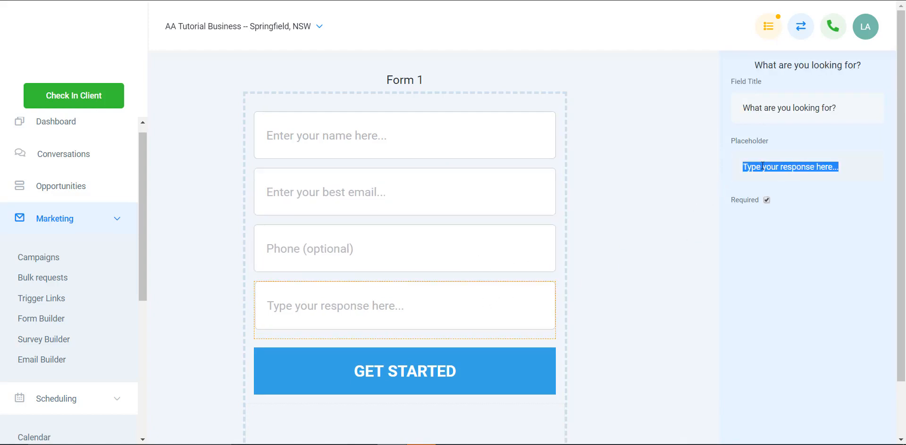
text(What are )
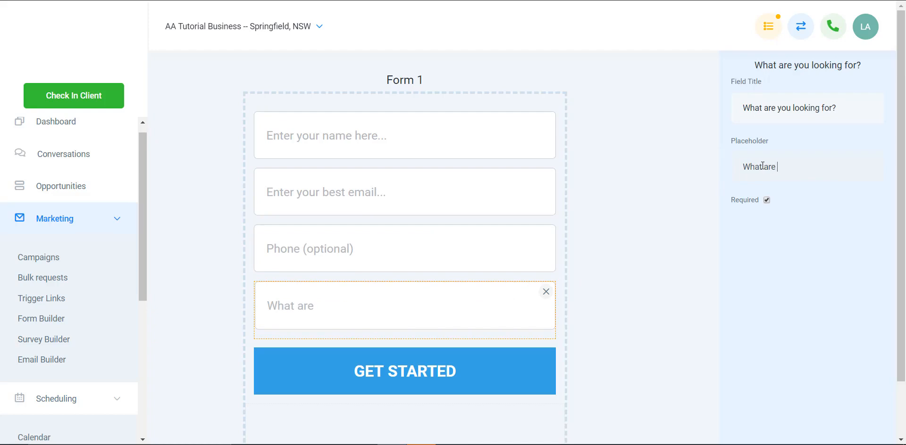
text(you looking for?)
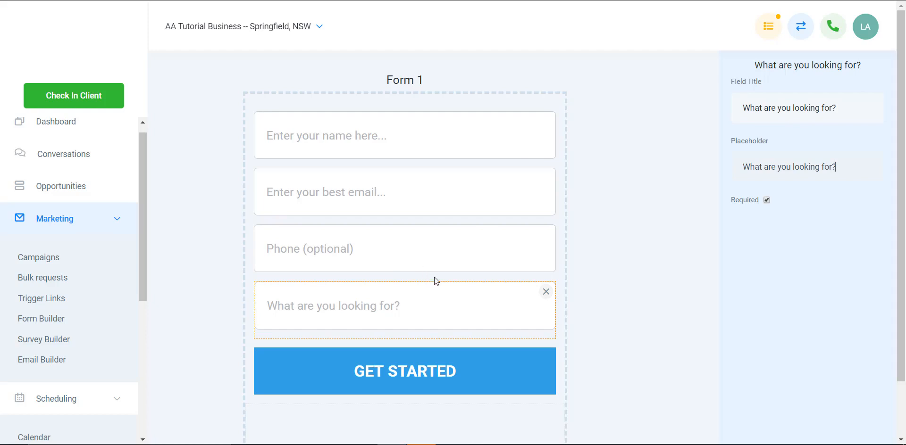
click(676, 211)
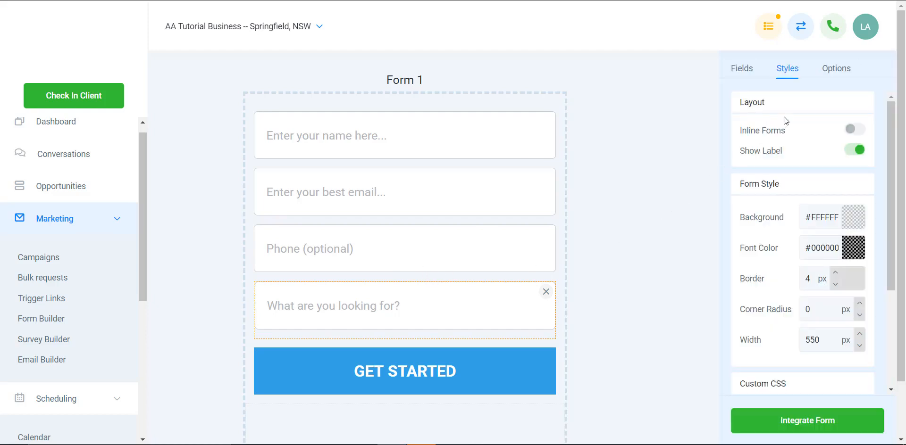
- Rename the form as "Plateau Facebook Ad"
click(838, 71)
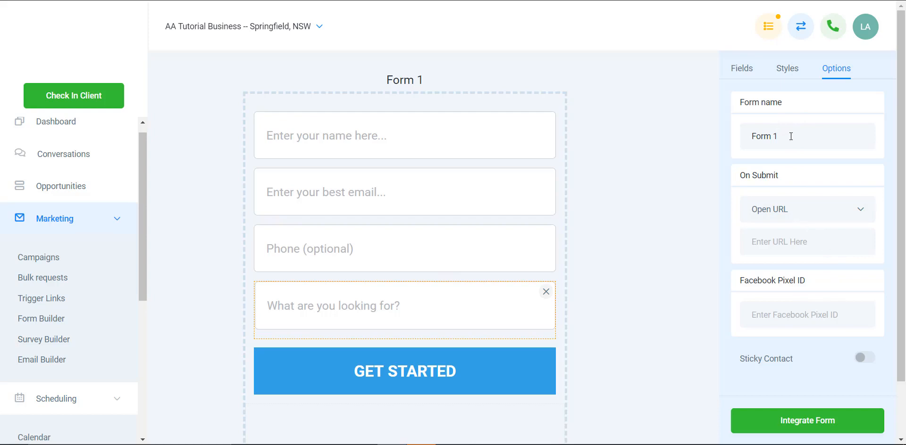
drag(790, 136, 745, 136)
text(Facebook)
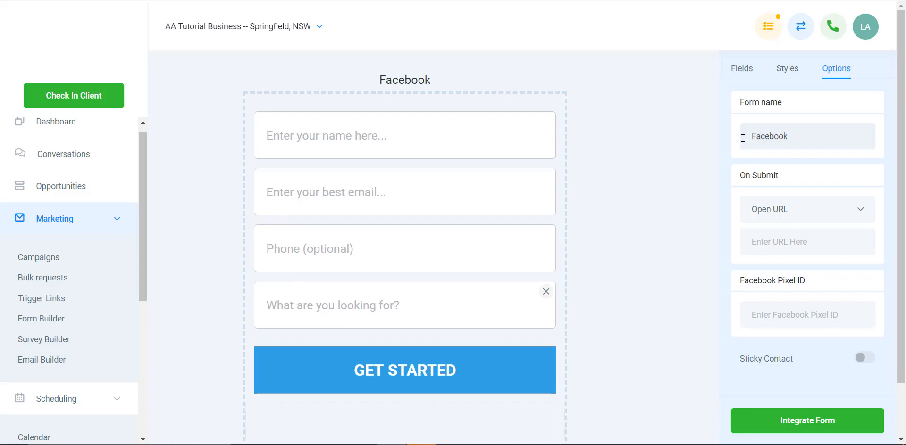
text( Ad)
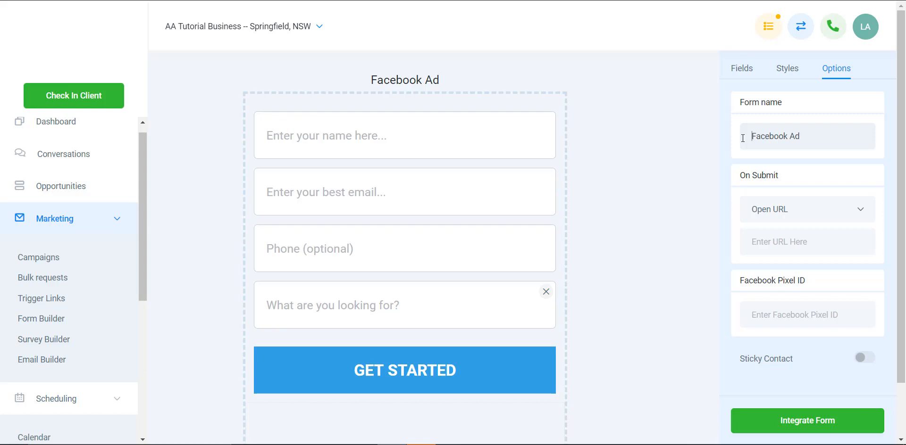
text(Plateau)
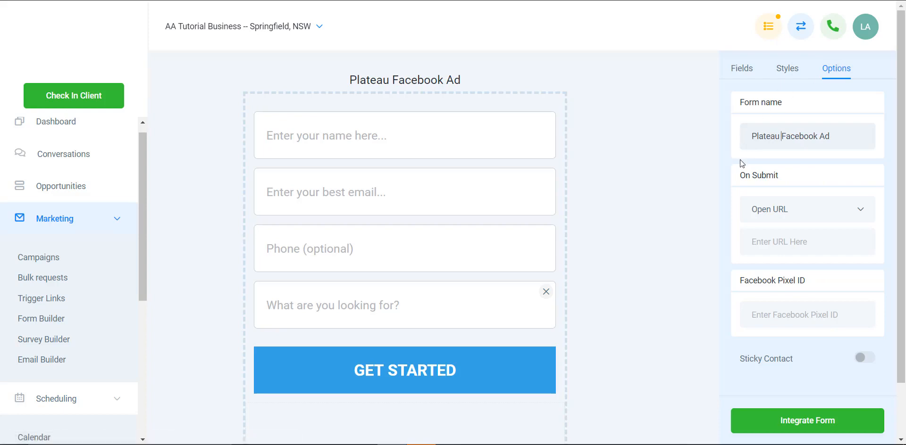
- Try Message as the form's On Submit action and return it to Open URL
click(795, 214)
click(785, 257)
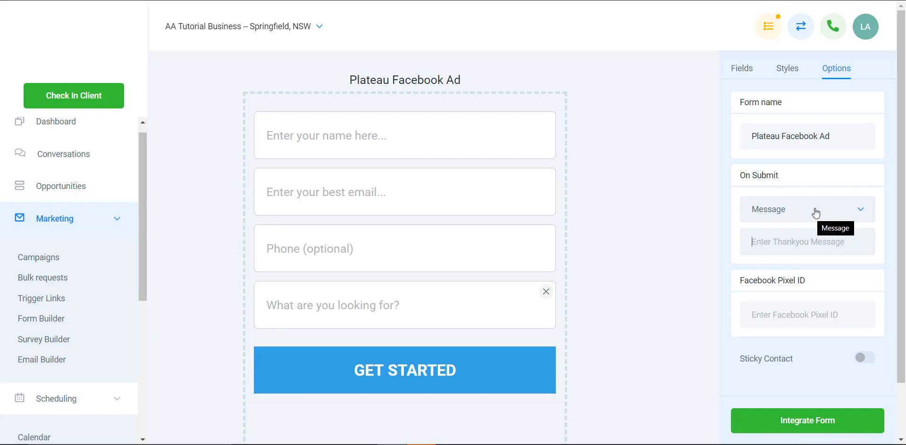
click(816, 213)
click(805, 240)
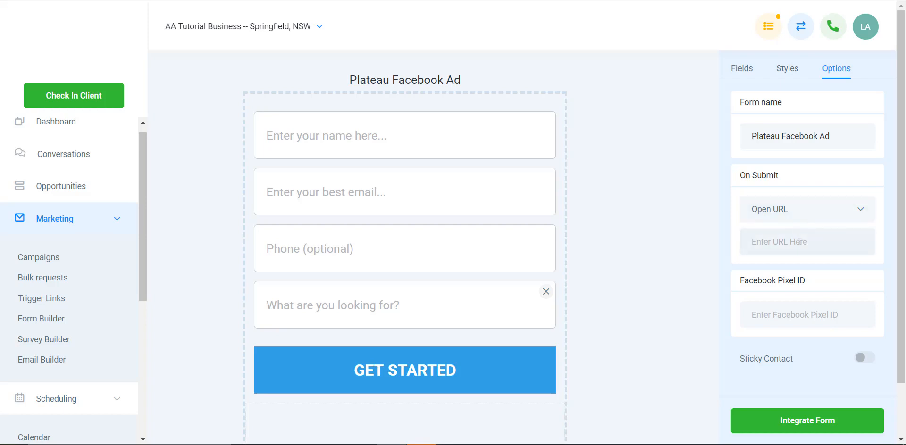
- Try Message as the On Submit action with a "Thanks" thank-you message, and switch the action back to Open URL
click(797, 242)
click(830, 212)
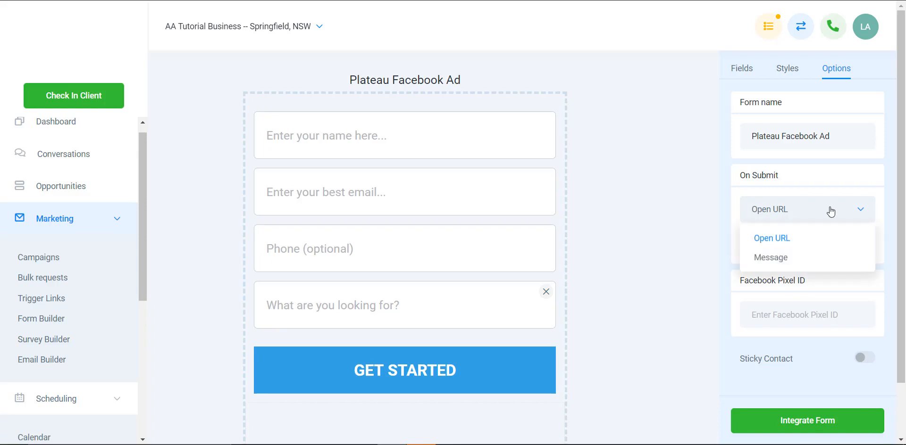
click(809, 257)
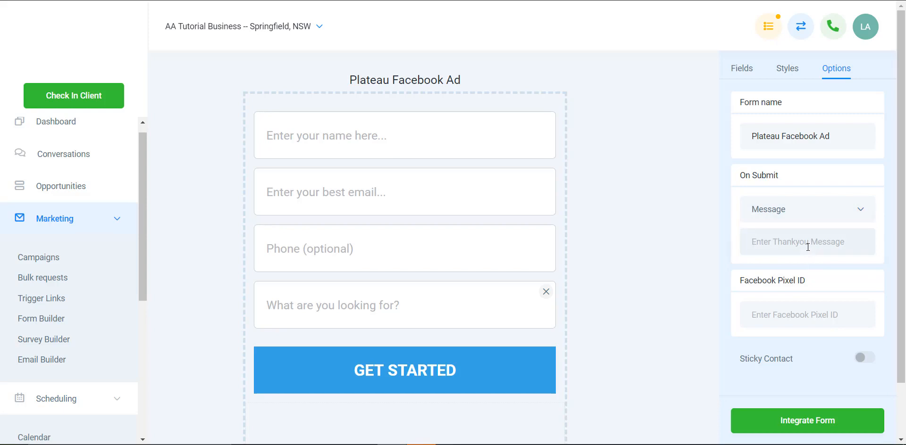
click(808, 247)
text(Thanks)
key(BackSpace)
key(BackSpace)
key(BackSpace)
key(BackSpace)
key(BackSpace)
click(814, 216)
click(816, 241)
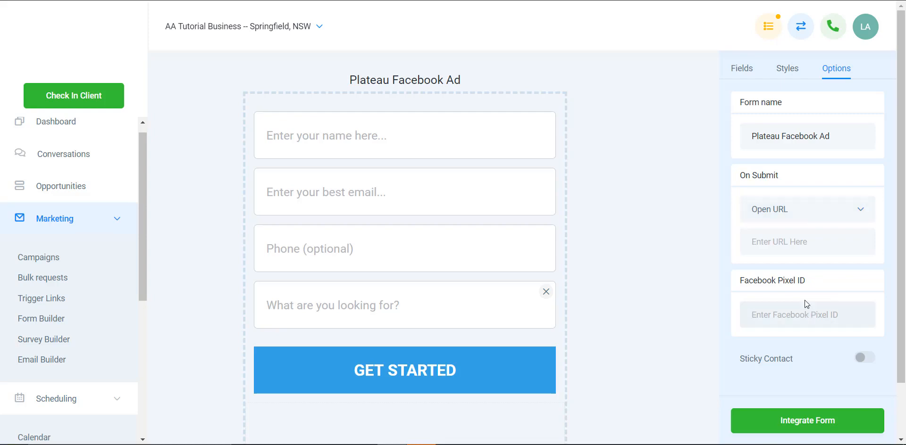
- Enable Sticky Contact in the form's options
click(870, 362)
click(871, 362)
scroll(827, 356, down, 1)
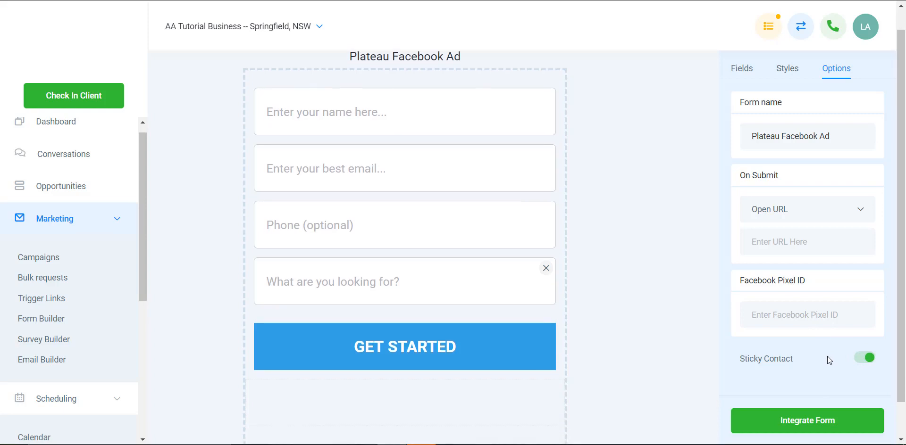
scroll(827, 350, up, 1)
scroll(821, 348, down, 1)
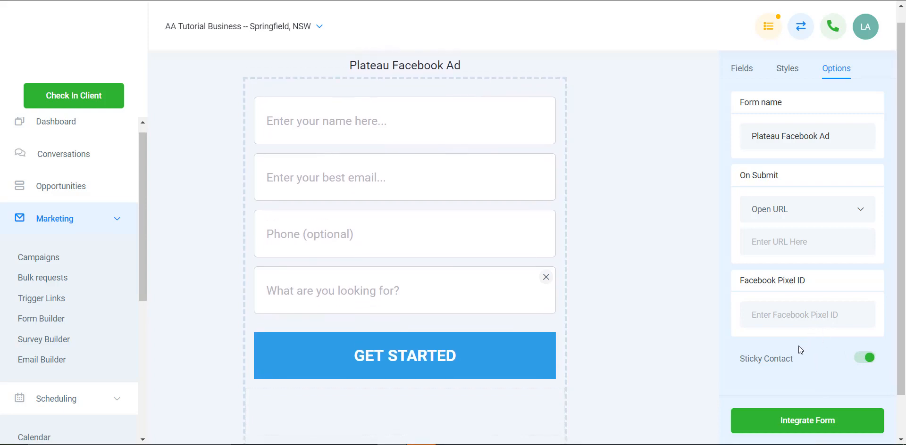
scroll(794, 353, up, 1)
scroll(793, 368, down, 1)
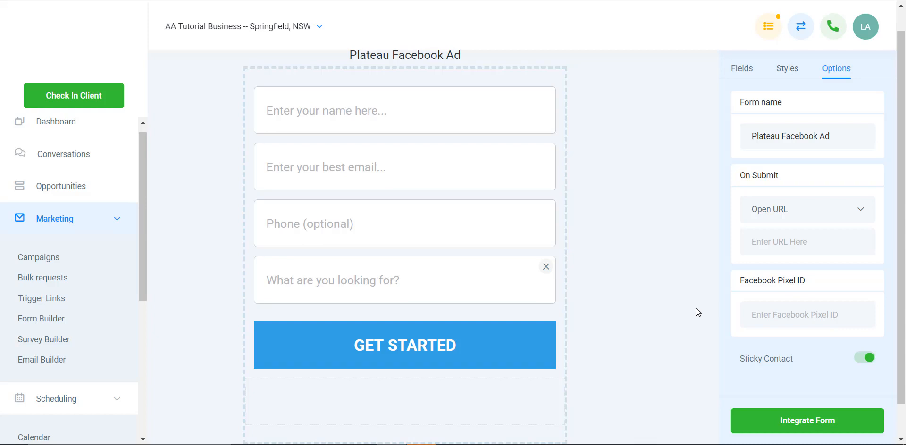
- Open the form's integration page and examine its iframe embed code and its shareable link
click(806, 424)
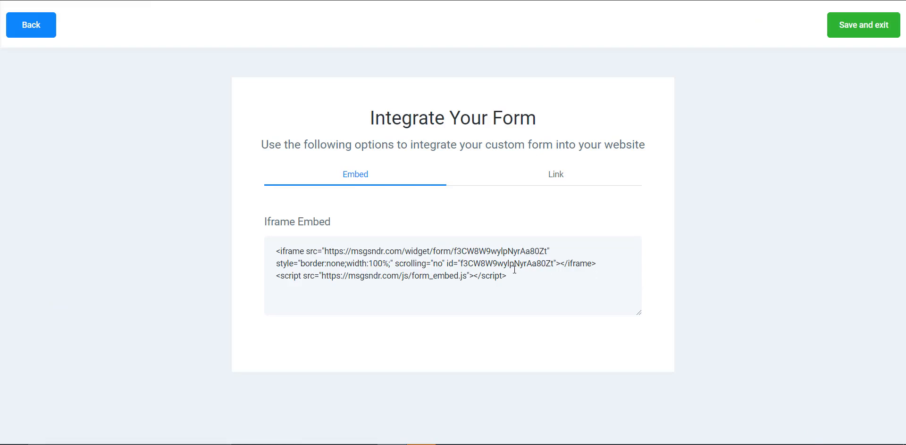
drag(515, 277, 224, 231)
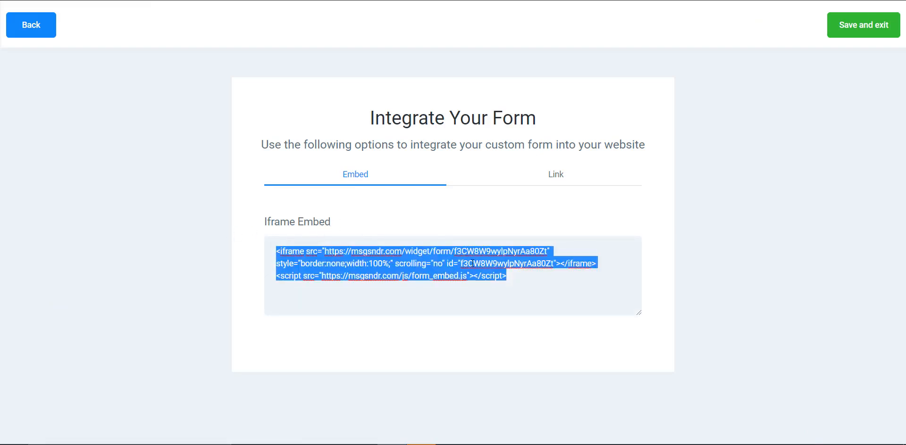
click(531, 277)
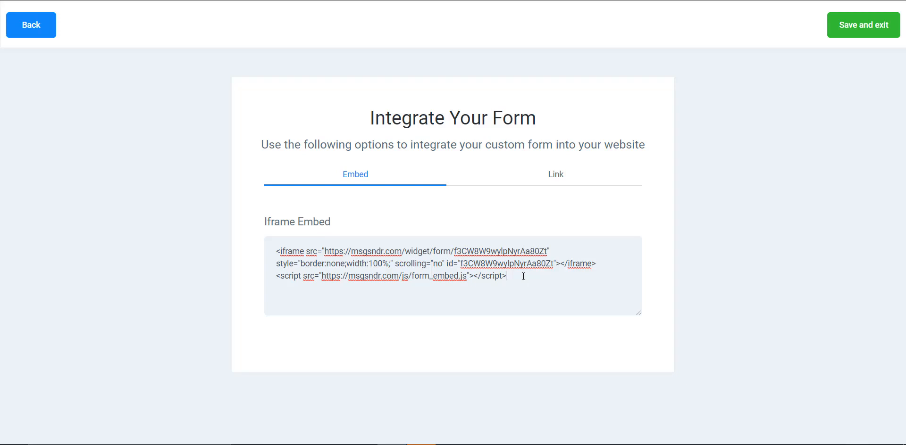
click(555, 175)
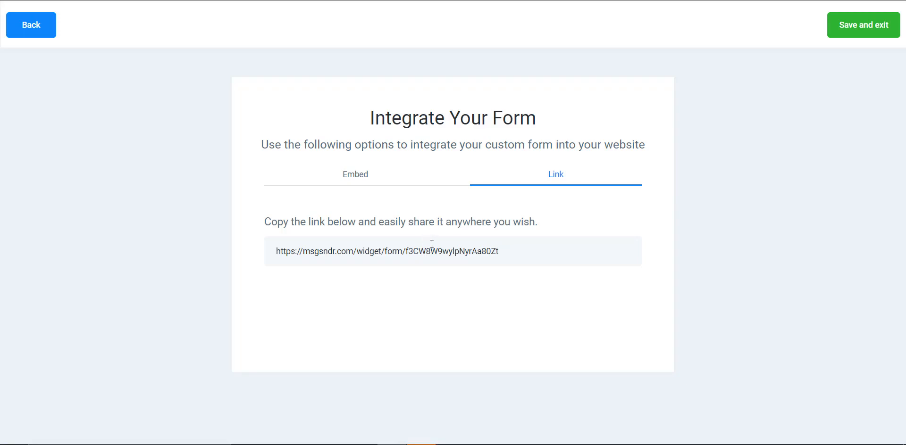
- Return to the form's iframe embed code, and save the form and exit the builder
click(357, 179)
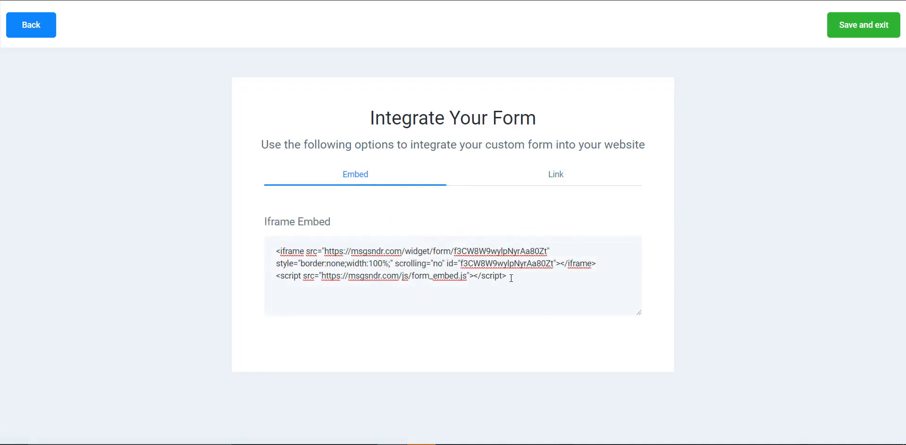
drag(506, 277, 298, 233)
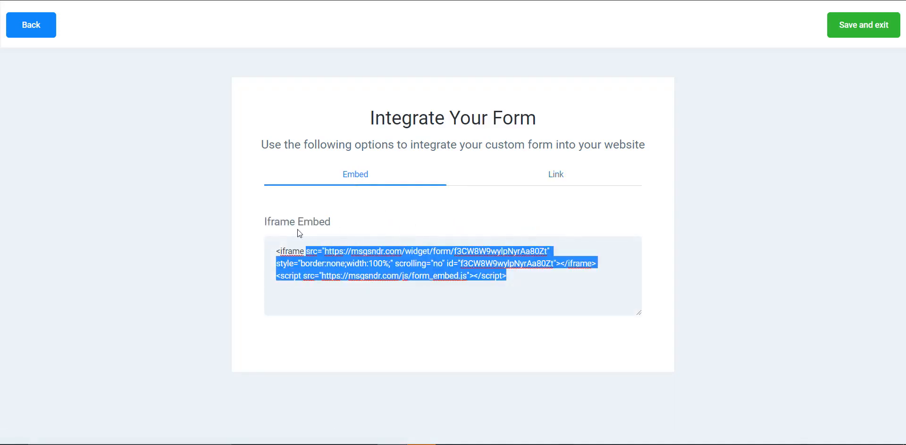
click(479, 263)
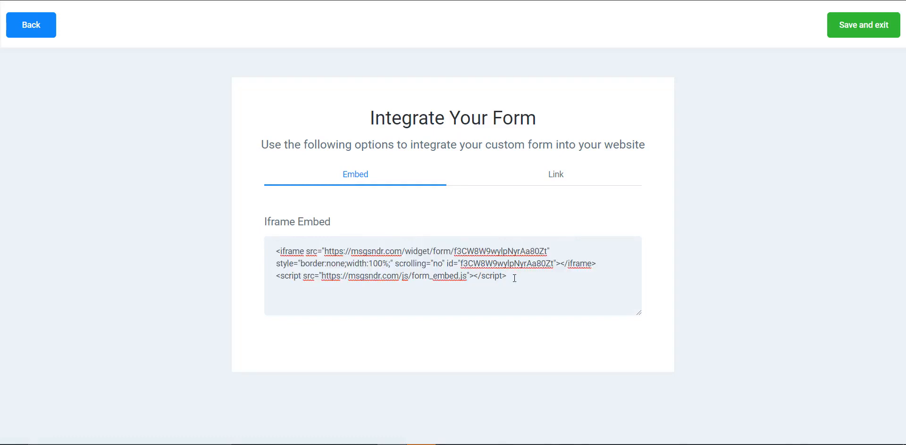
click(837, 26)
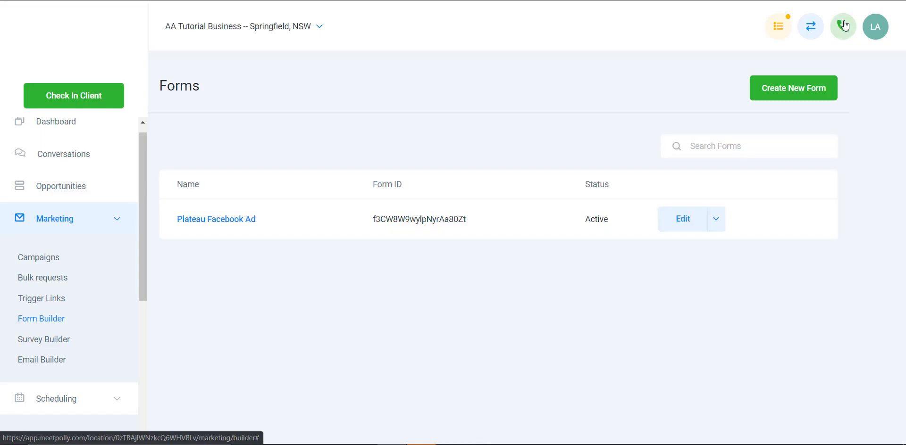